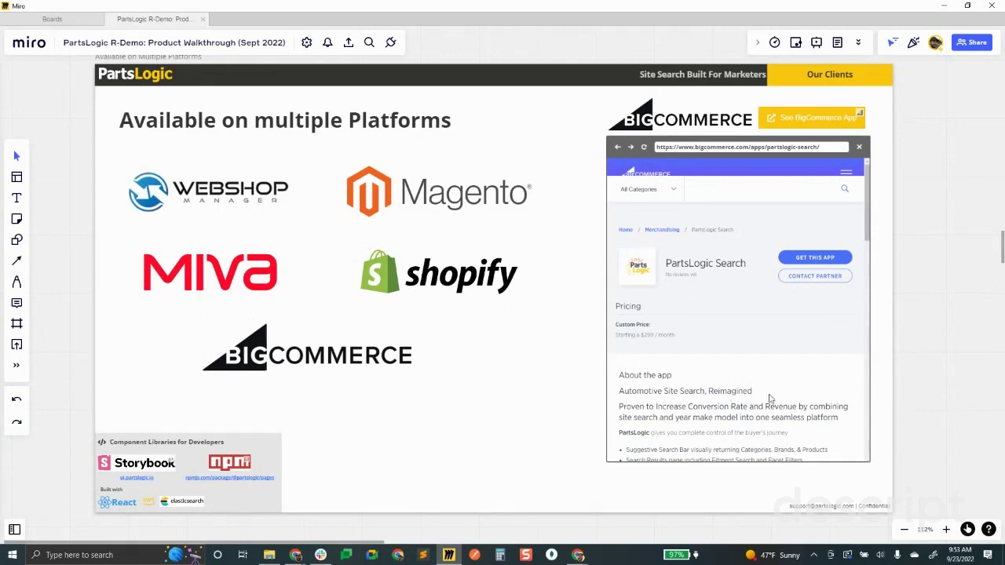
- Examine the supported e-commerce platforms and the developer component libraries on the "Available on multiple Platforms" slide
scroll(380, 426, up, 3)
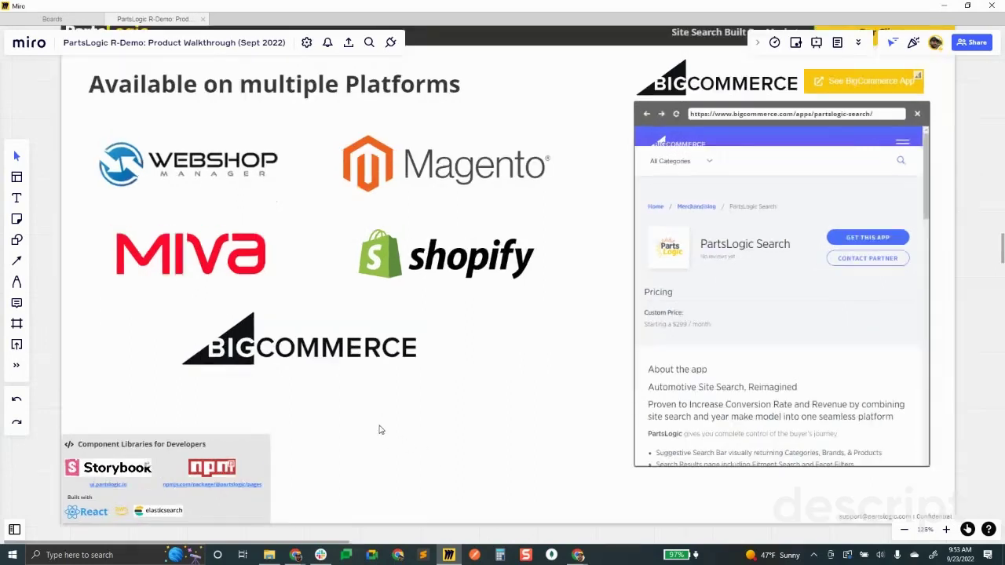
scroll(462, 399, up, 2)
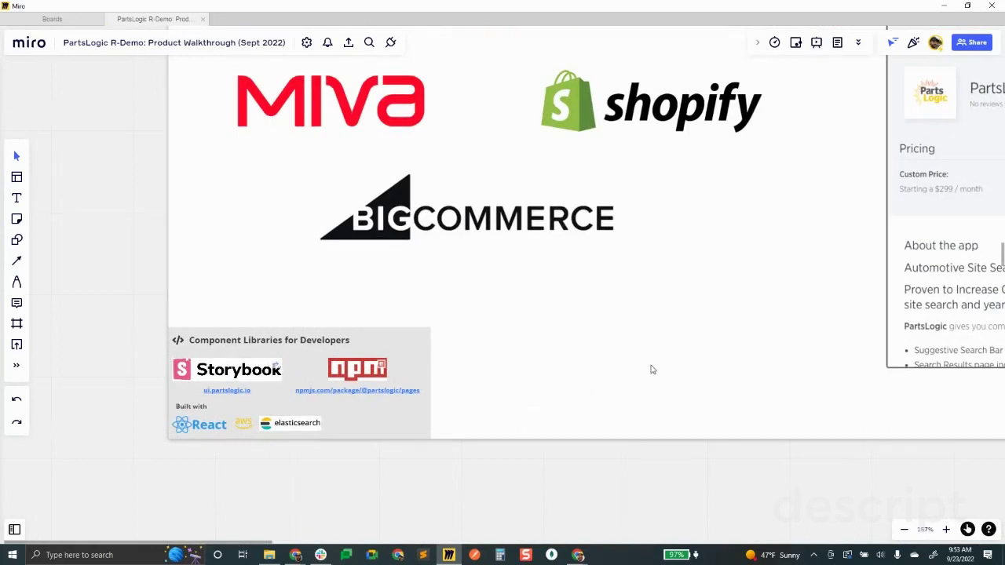
scroll(684, 330, down, 2)
scroll(754, 500, up, 3)
drag(634, 292, 621, 154)
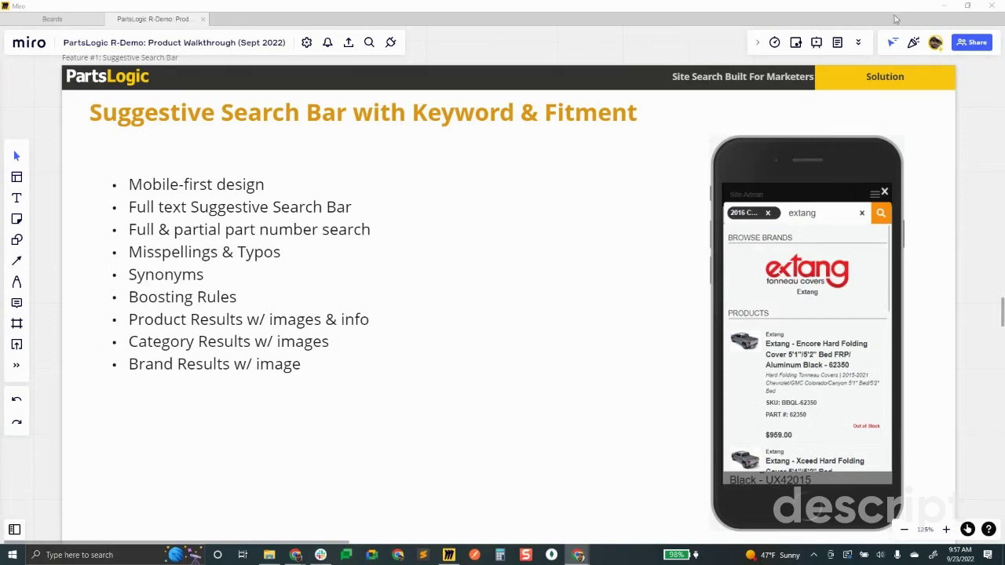
- Switch to the SunTon store in the browser and look up the recent search "tonneau cover"
click(945, 5)
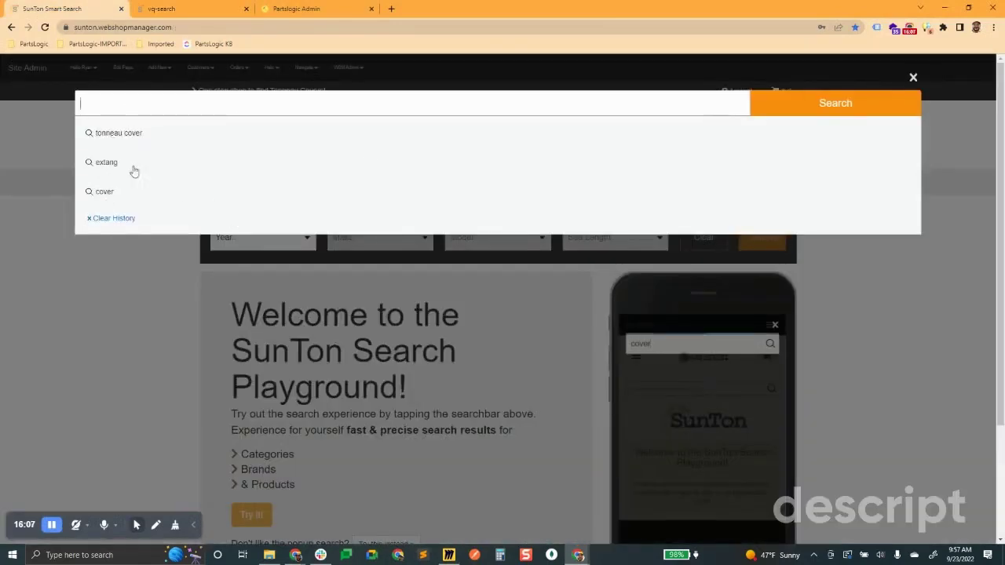
click(130, 137)
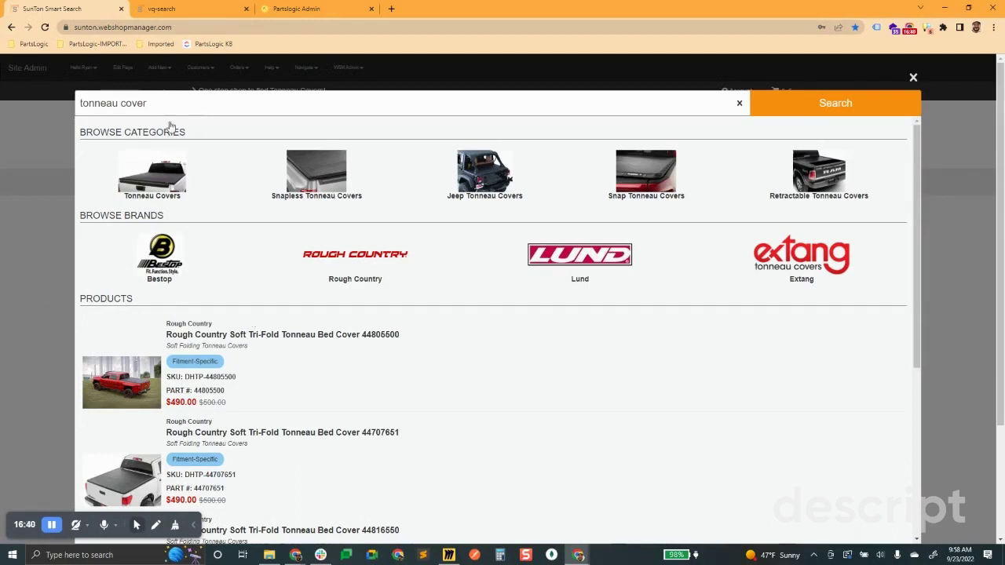
- Test the search suggestions with the misspelled queries "tonnuae cover" and "tonno cover"
key(BackSpace)
key(BackSpace)
key(BackSpace)
text(uae)
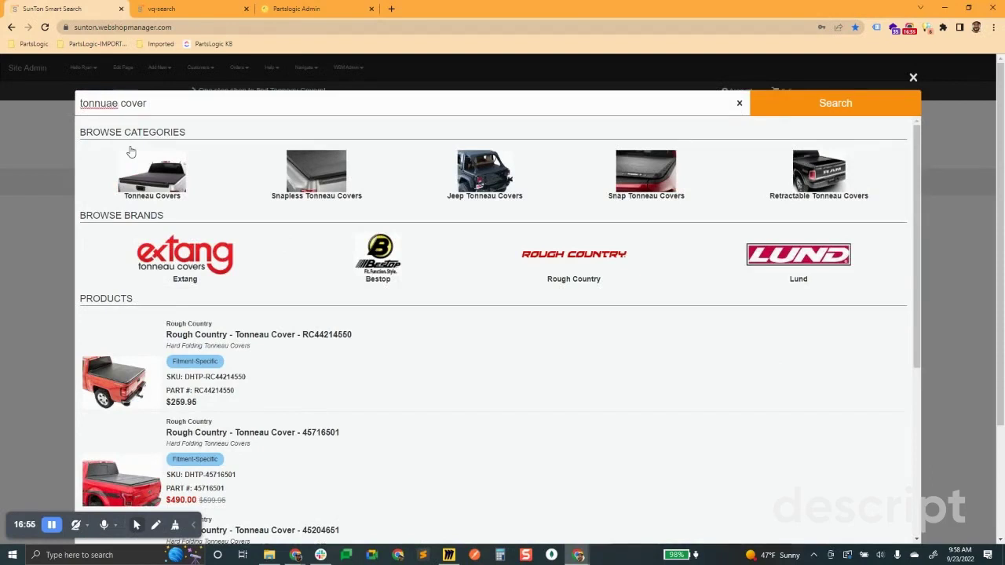
key(BackSpace)
key(BackSpace)
key(BackSpace)
text(o)
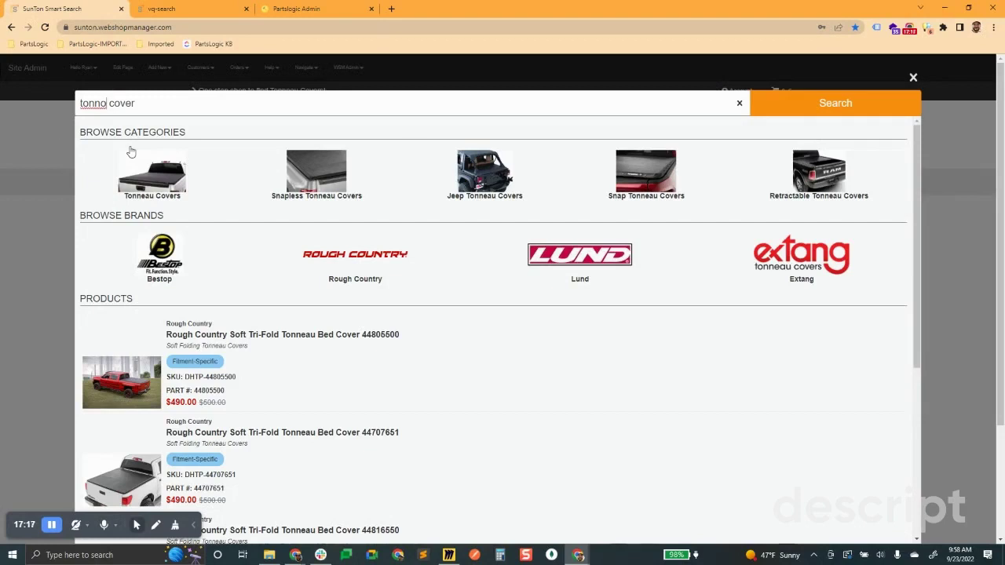
- Replace the misspelled word in the search query so it reads "2015 ford f-150 cover"
key(BackSpace)
key(BackSpace)
key(BackSpace)
key(BackSpace)
key(BackSpace)
text(2015 for)
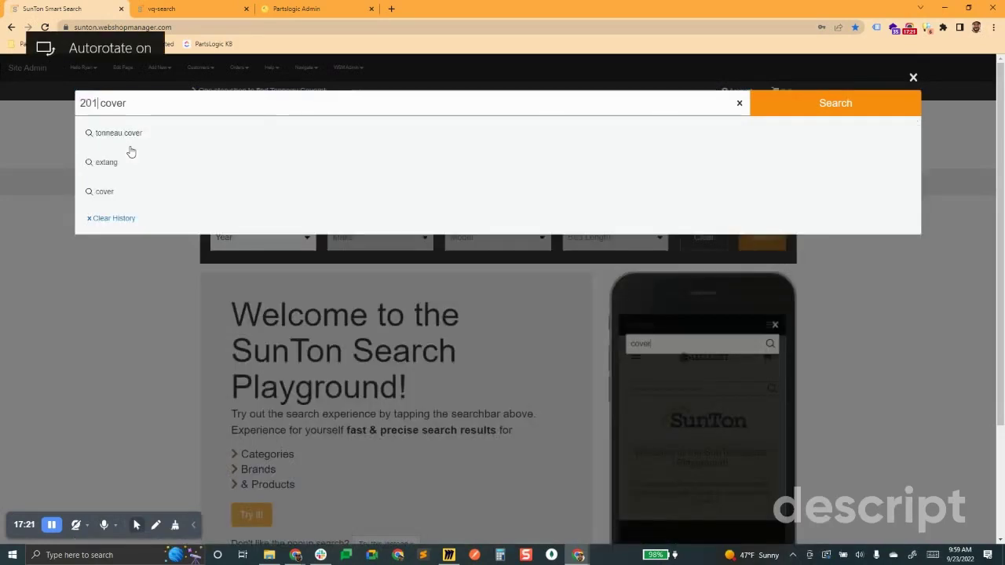
text(d f-150)
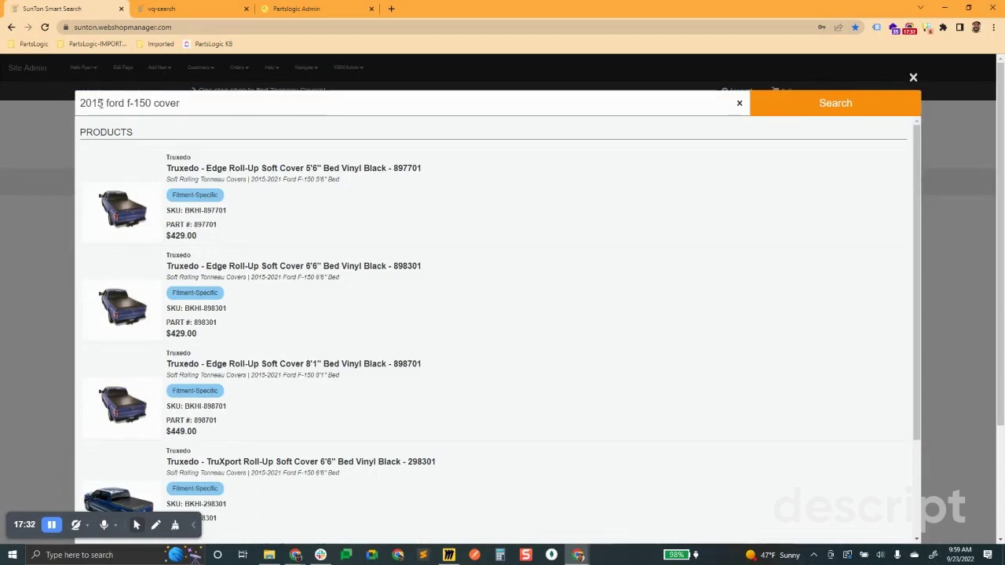
- Change the query to "2016 ford f150 cover" and run the full search
key(BackSpace)
text(6)
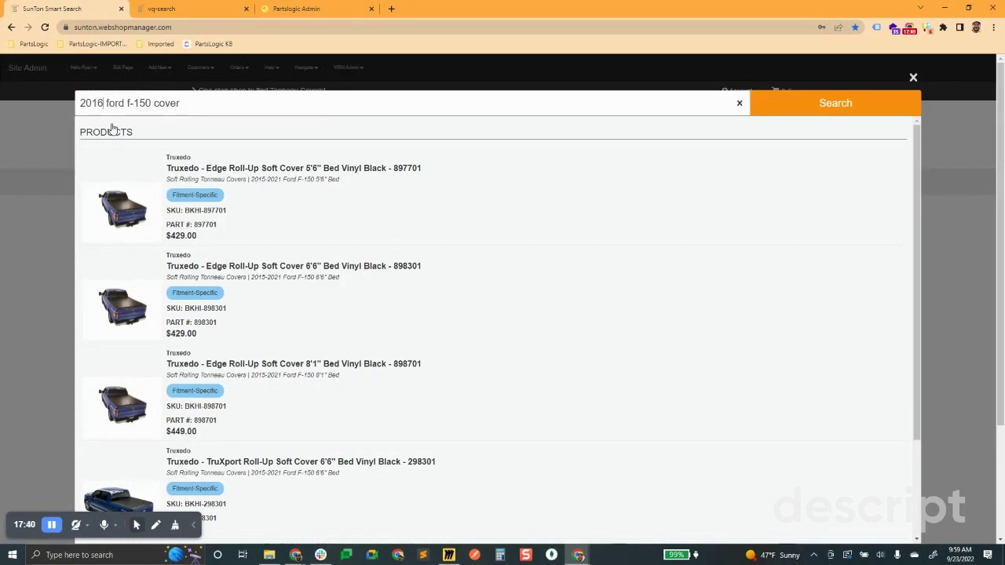
key(Right)
key(Right)
key(Right)
key(Right)
key(Right)
key(Right)
key(Right)
key(Right)
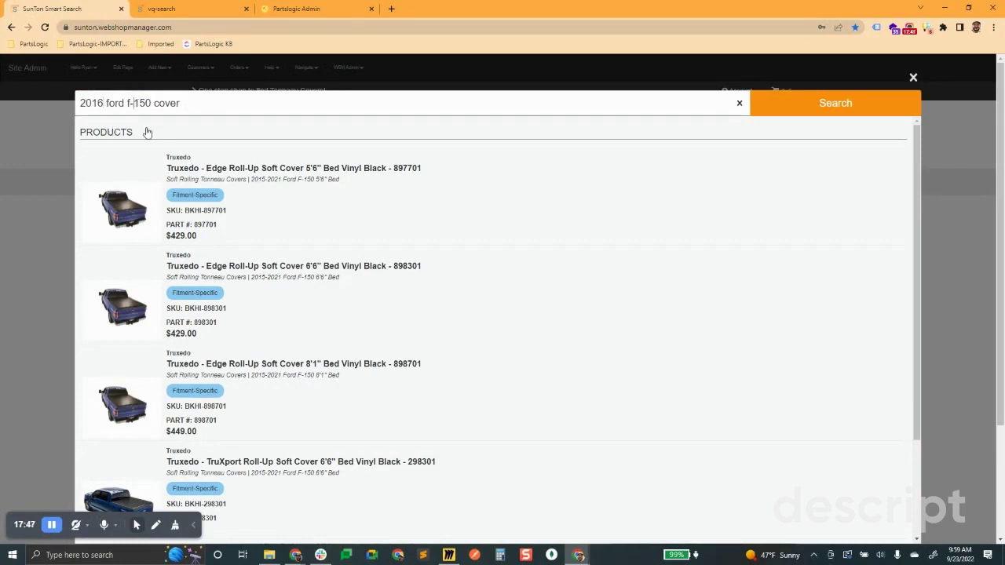
key(BackSpace)
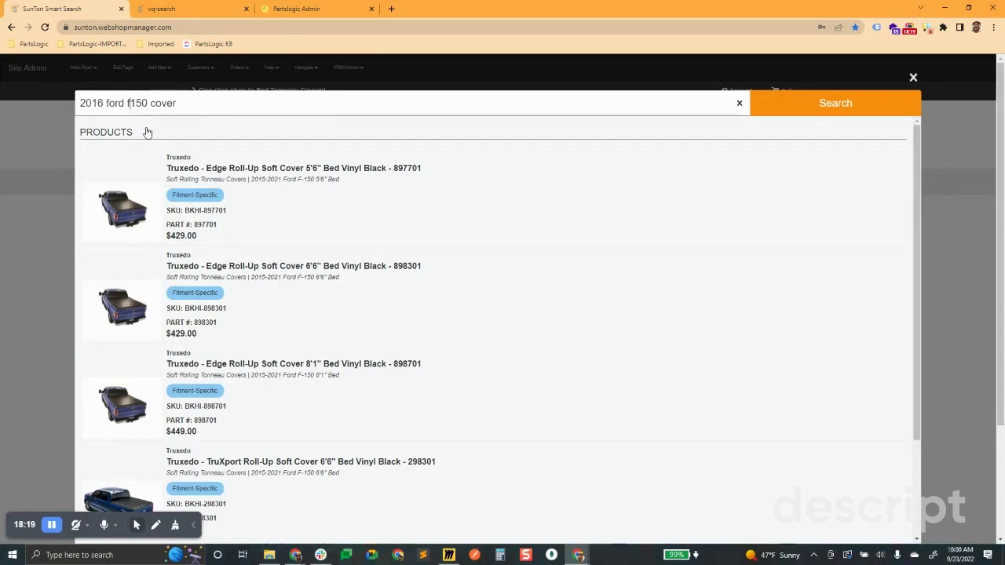
click(851, 110)
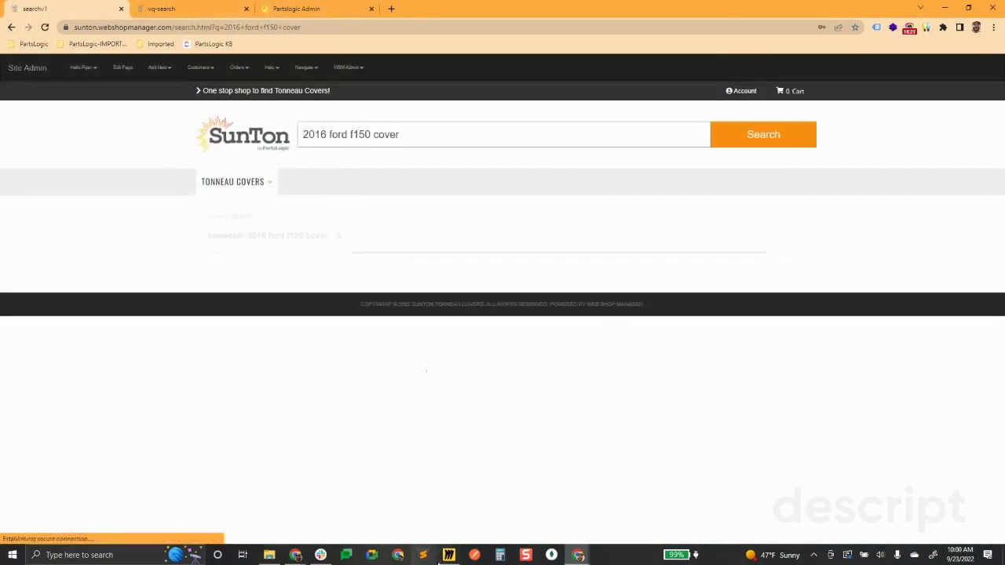
- Switch to the Miro presentation and move further through the board
click(449, 555)
scroll(568, 437, down, 8)
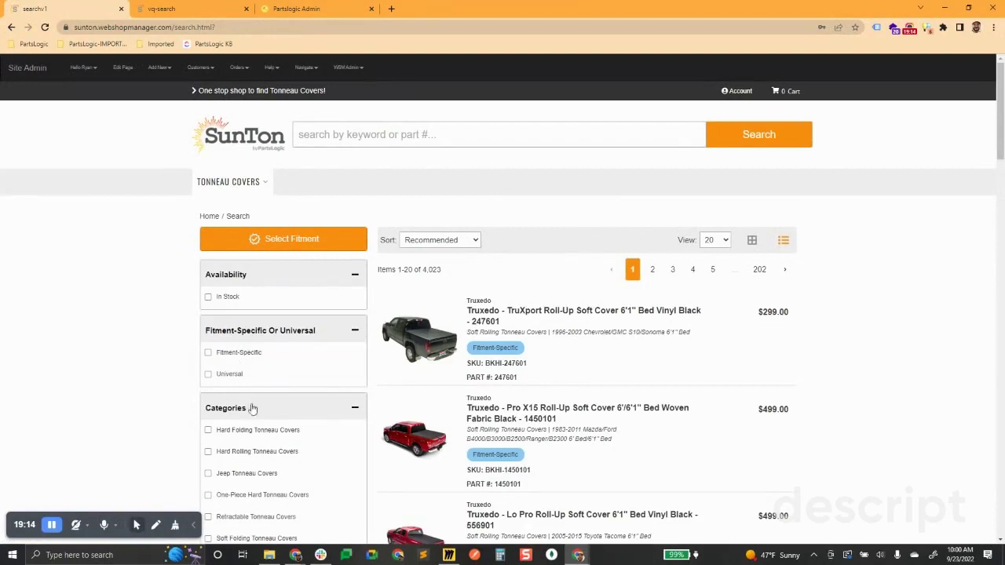
- Inspect the SunTon search results page in the browser as an iPhone 6/7/8 Plus and browse the mobile product list
right_click(869, 244)
click(851, 425)
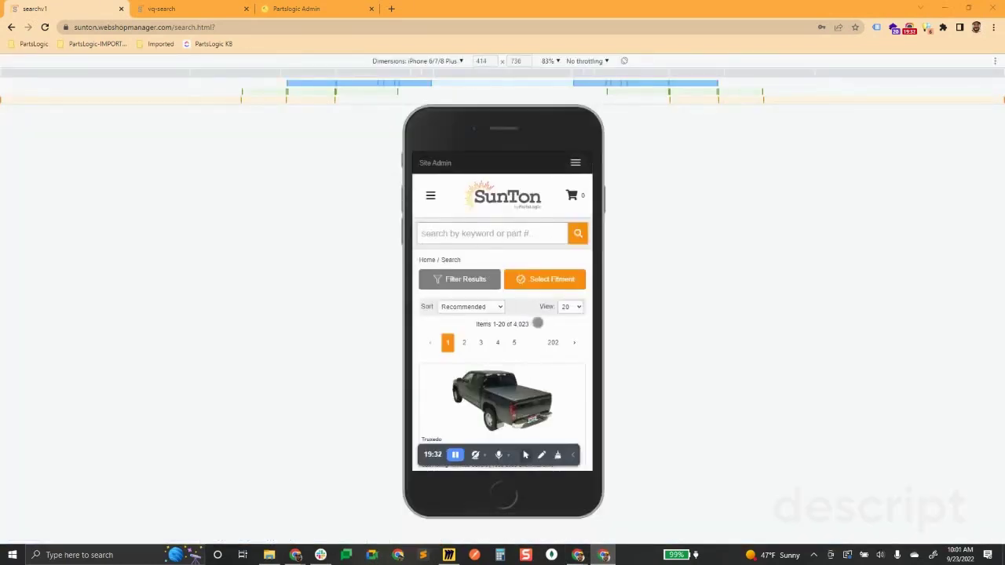
scroll(527, 322, down, 5)
scroll(523, 344, down, 2)
scroll(523, 345, up, 8)
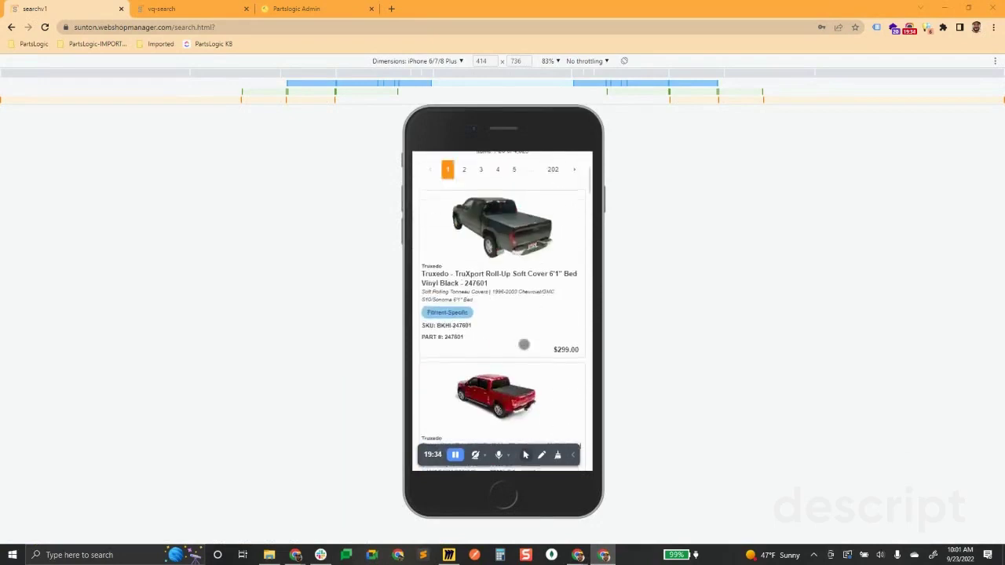
- Run the recent search "tonneau cover" in the mobile view of the store
click(507, 234)
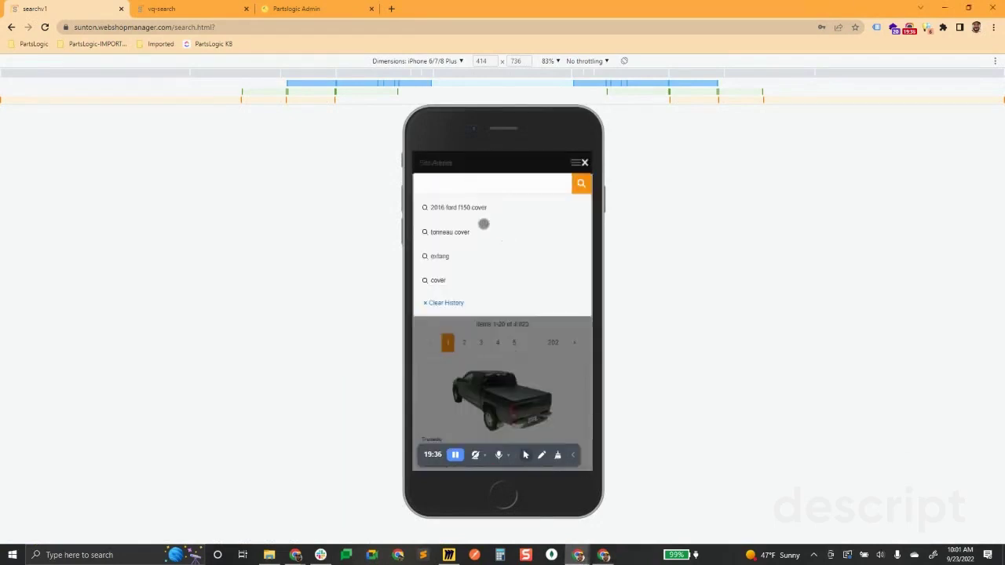
click(454, 232)
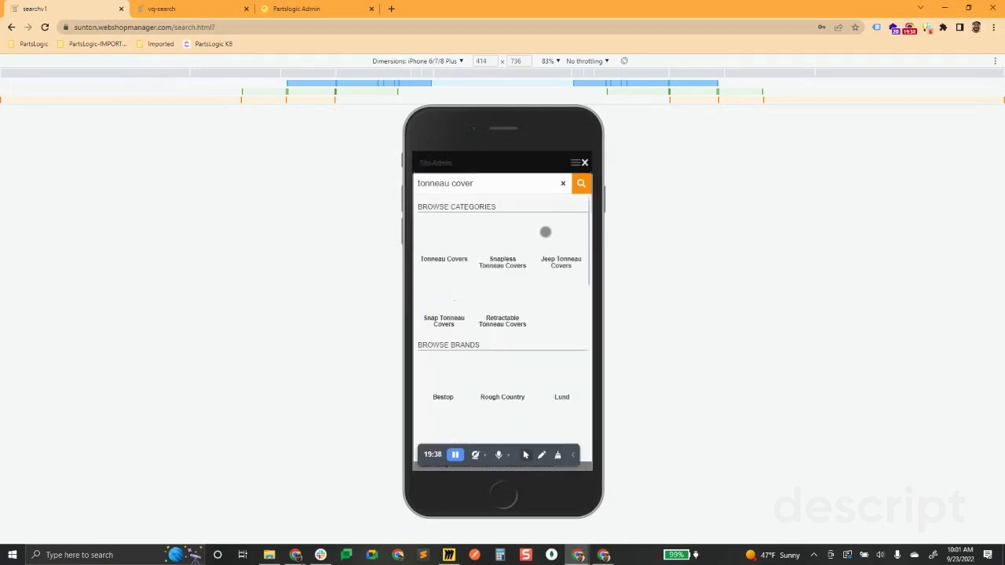
click(582, 183)
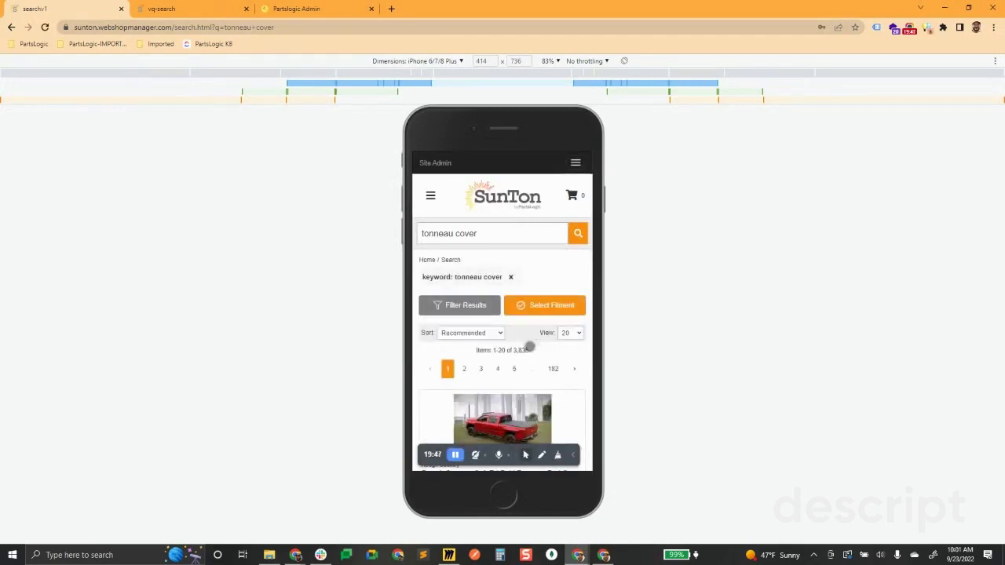
- Set the vehicle fitment to 2015 Chevrolet Silverado 1500 with a 6'6" bed length
click(551, 306)
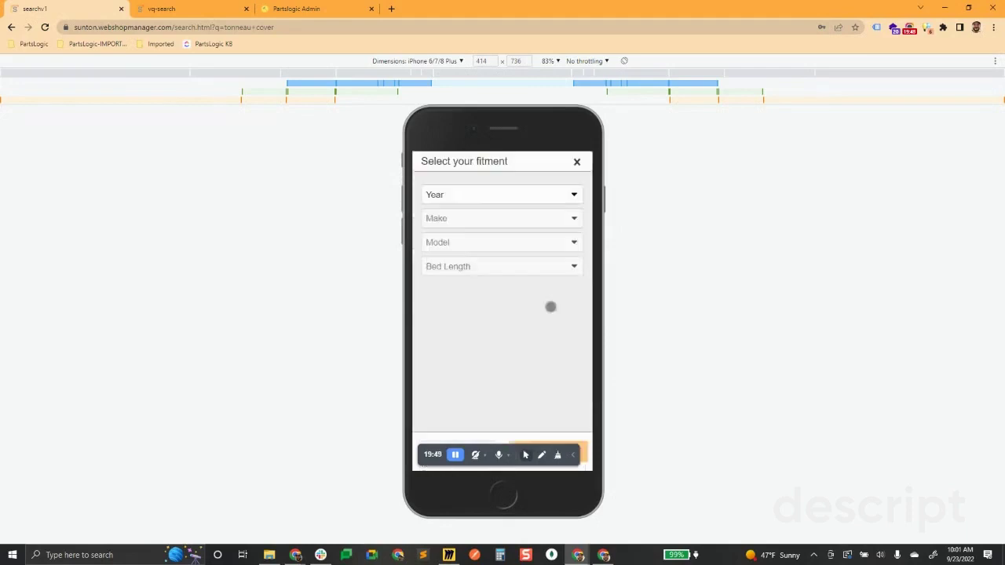
click(507, 195)
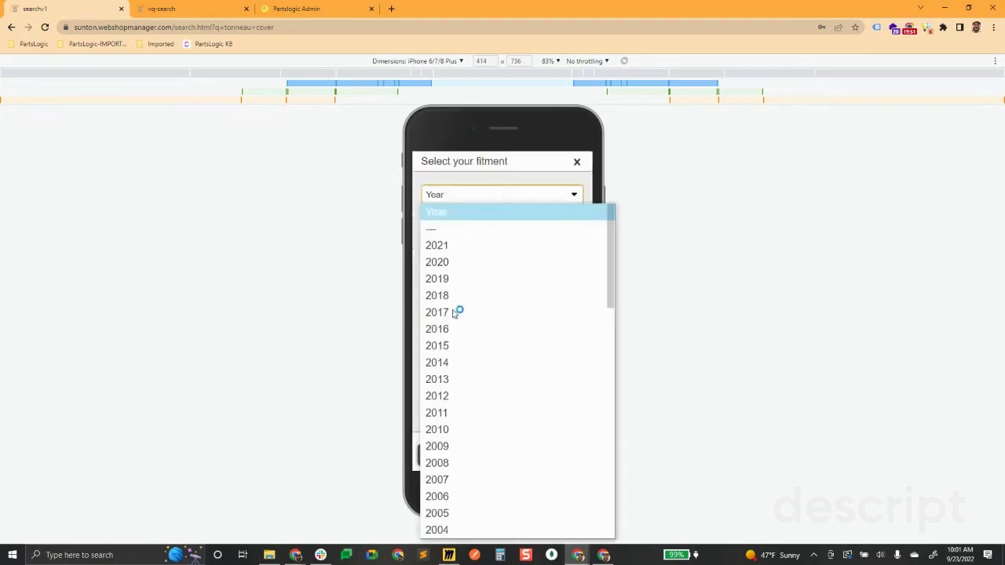
click(451, 347)
click(456, 218)
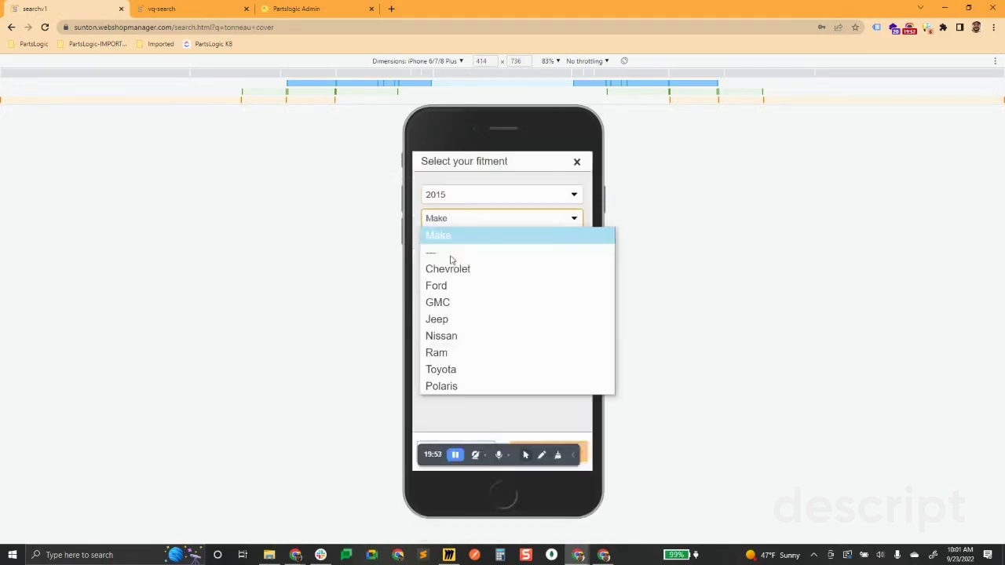
click(455, 271)
click(460, 242)
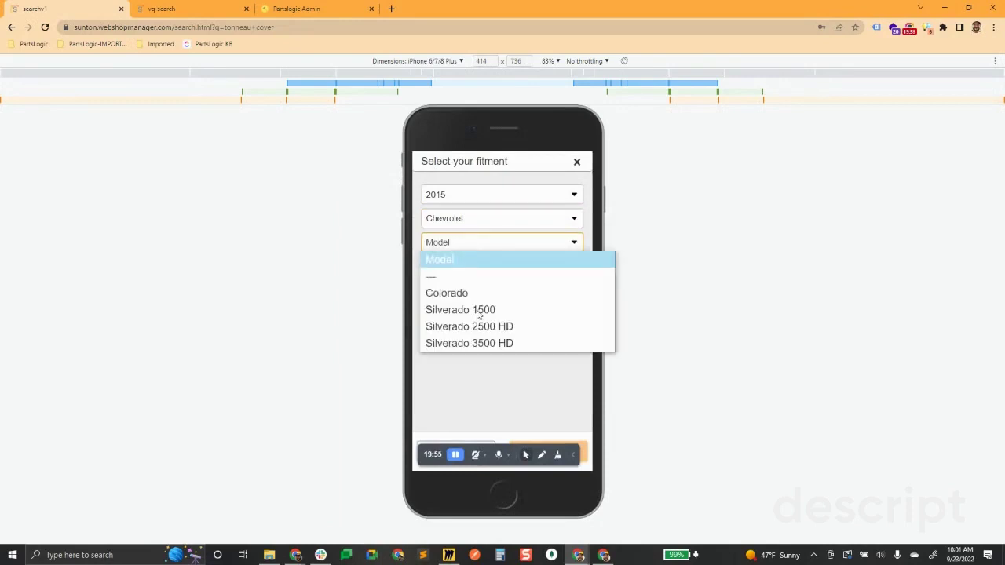
click(478, 311)
click(480, 270)
click(460, 339)
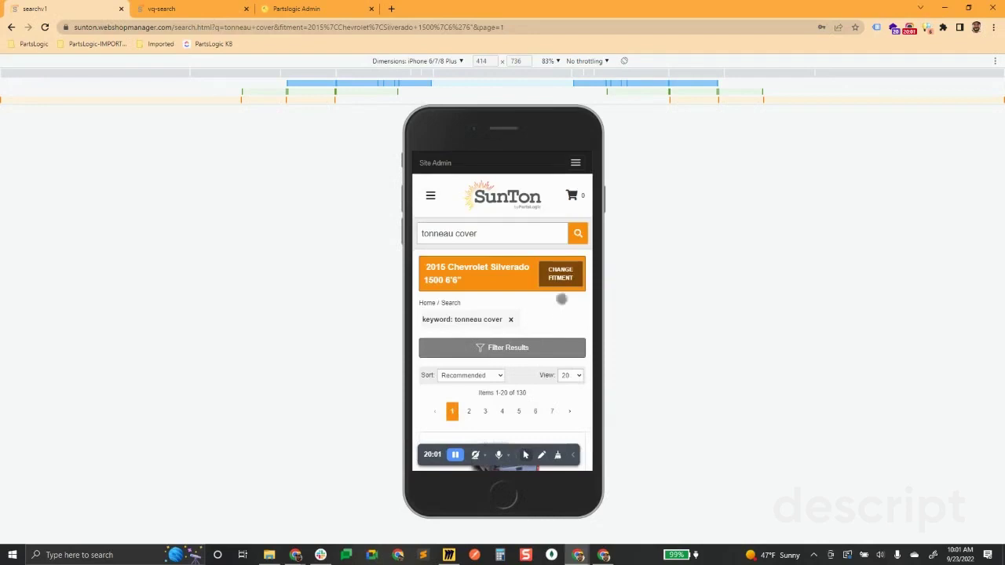
- Filter the results to Fitment-Specific items in the Hard Folding Tonneau Covers category from the Bak Industries brand
scroll(559, 277, down, 1)
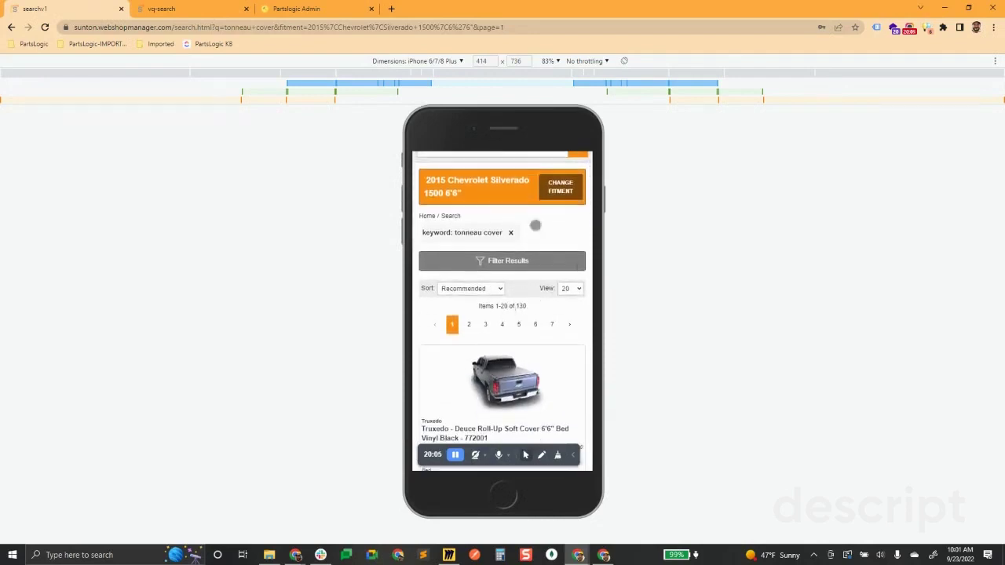
scroll(518, 235, up, 1)
click(531, 307)
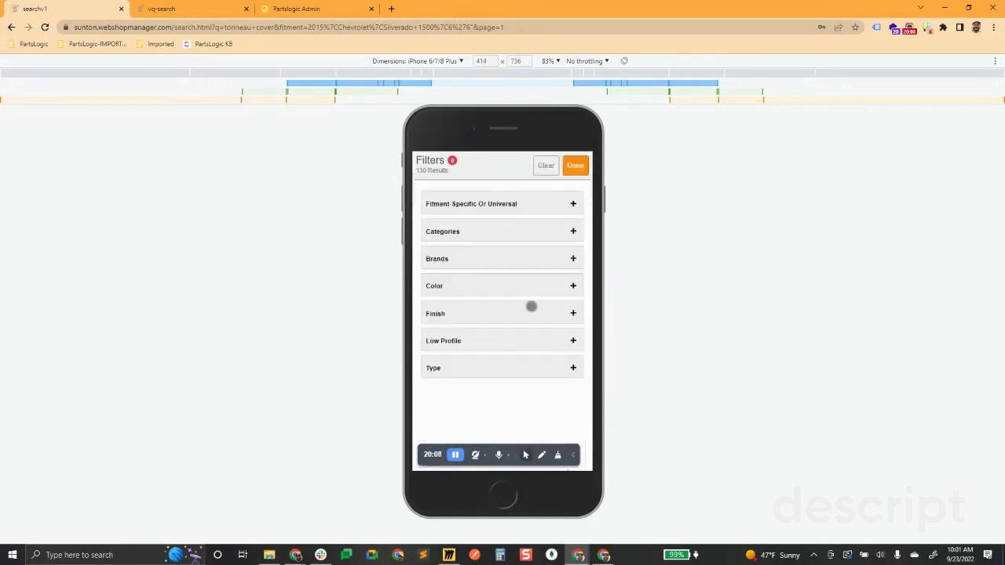
click(483, 202)
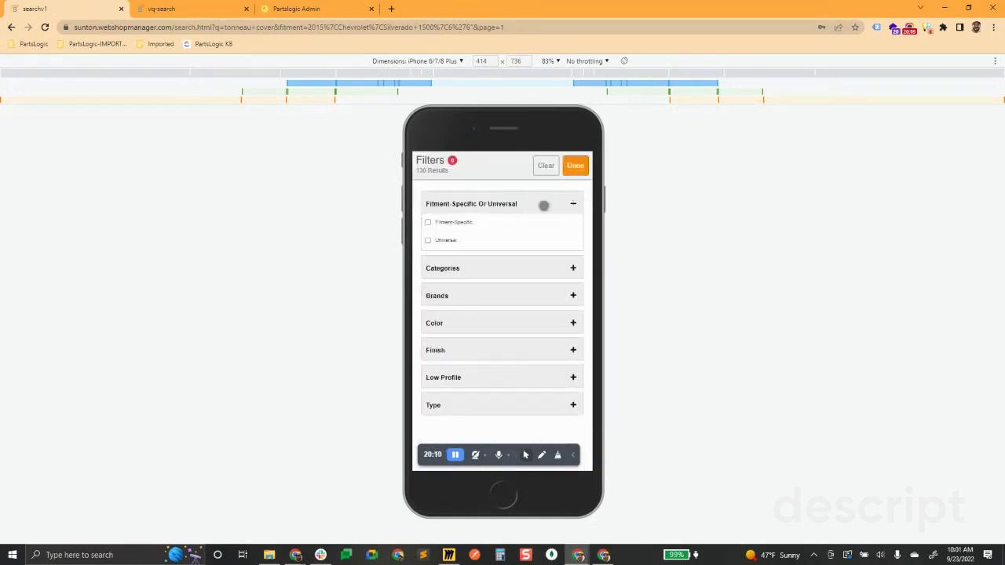
click(467, 222)
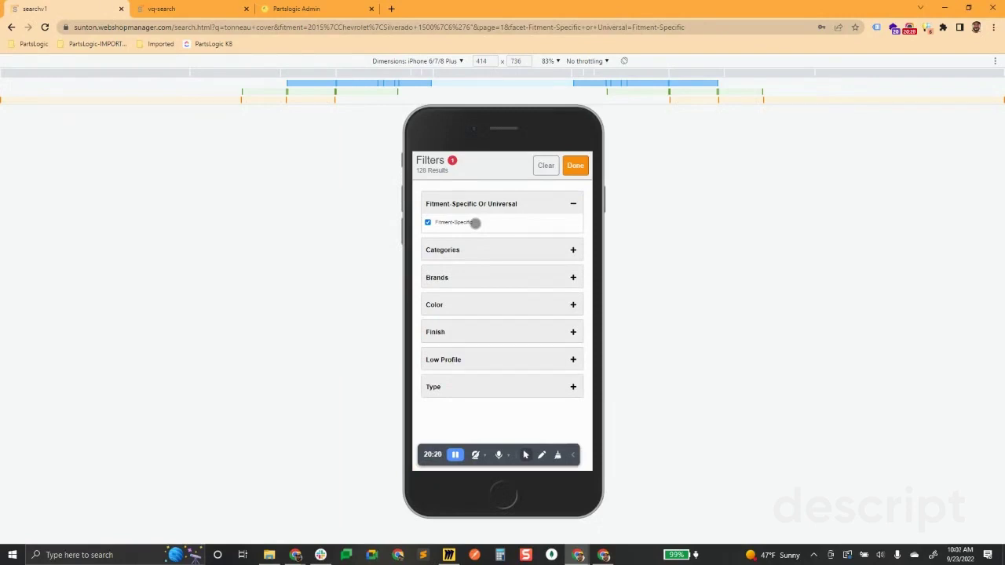
click(468, 269)
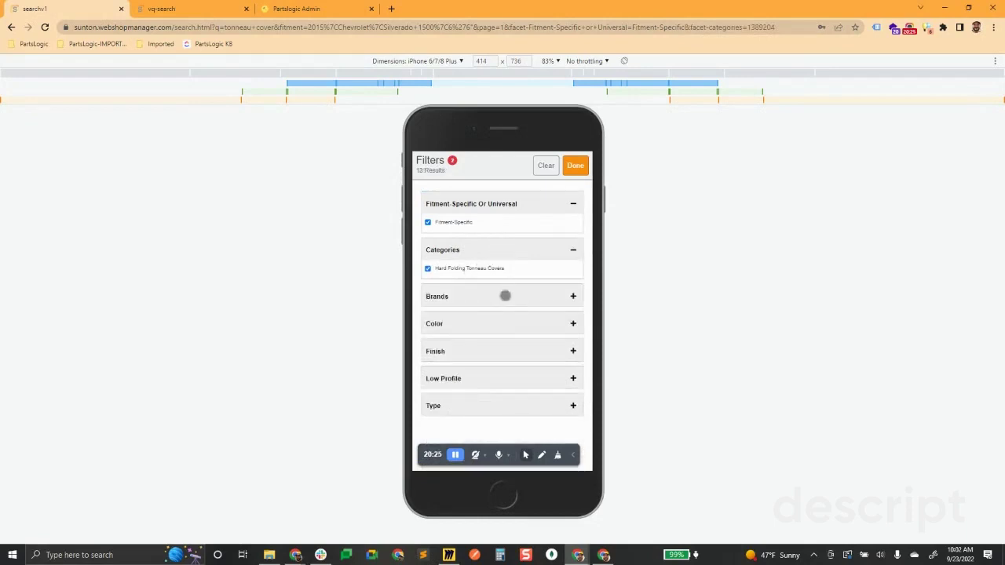
click(504, 295)
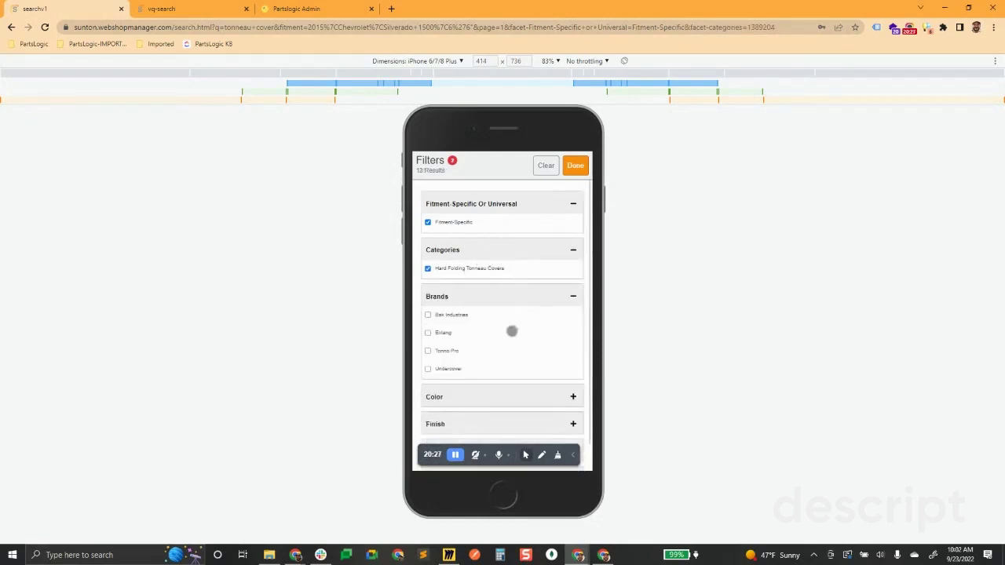
click(458, 315)
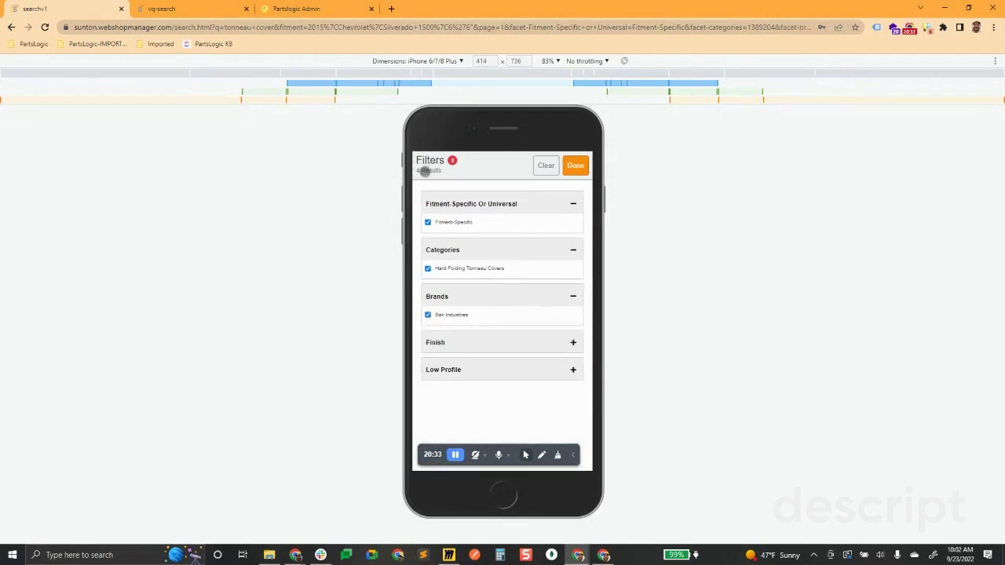
click(576, 166)
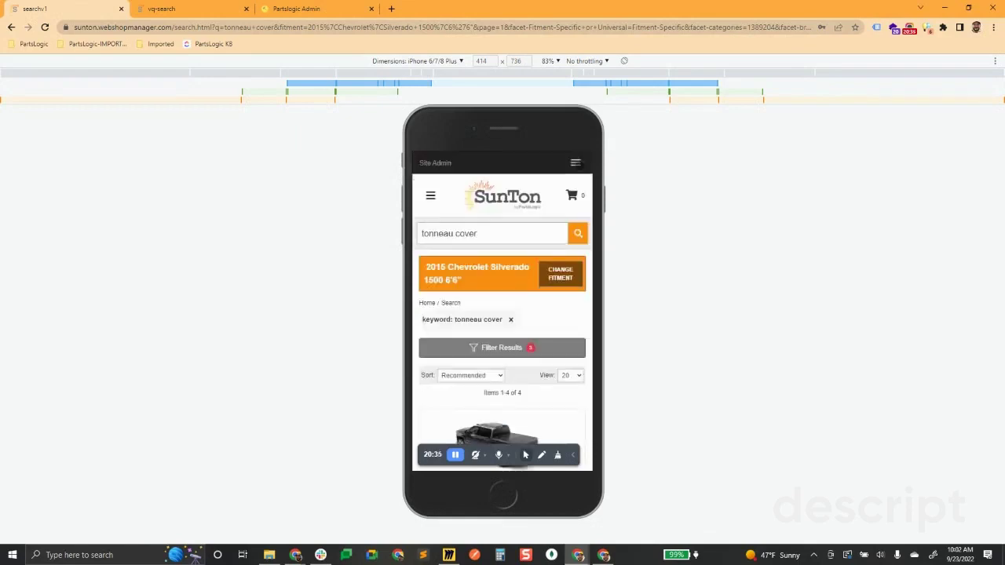
- Browse the filtered Bak Industries cover listings in the mobile results
scroll(565, 295, down, 2)
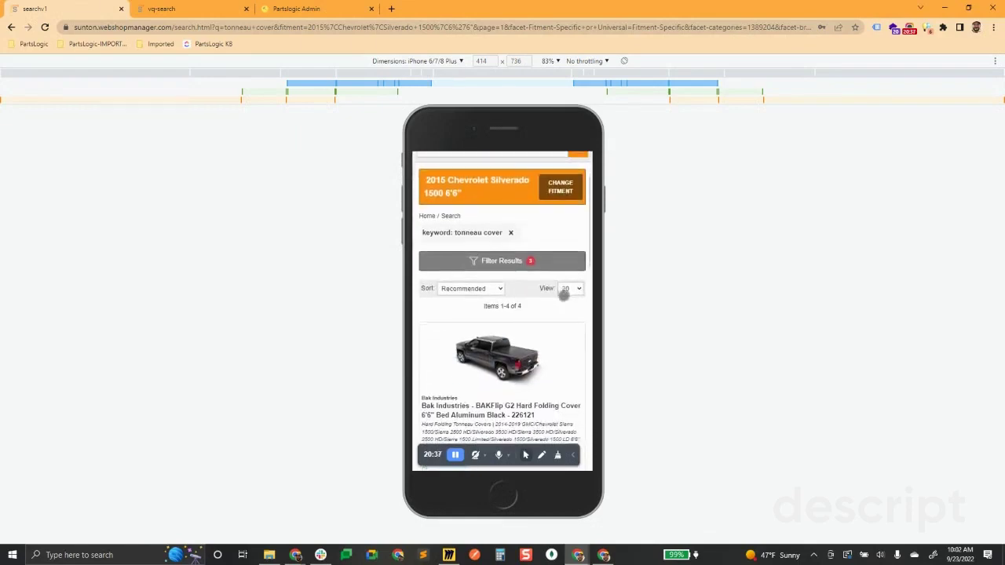
scroll(565, 290, down, 1)
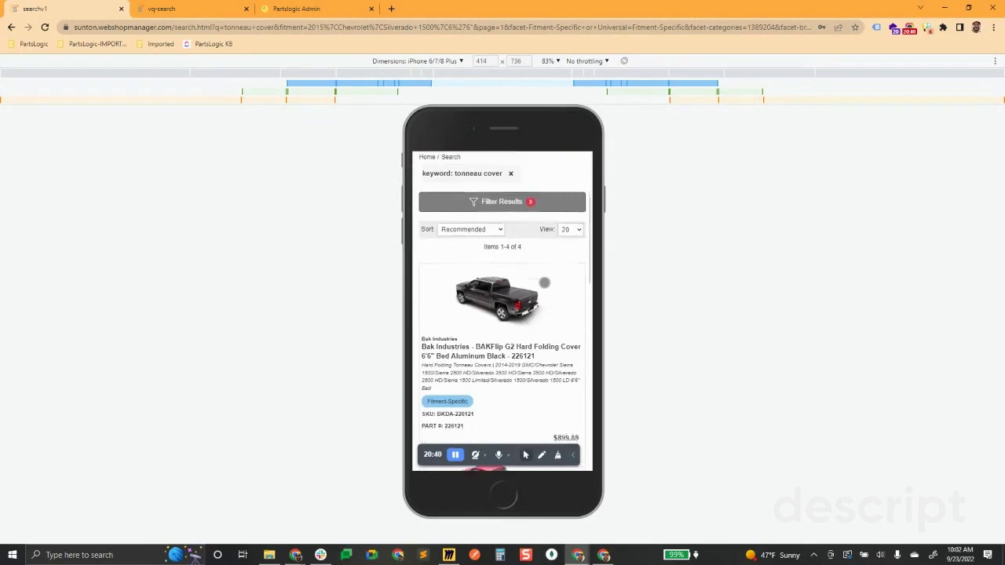
scroll(534, 290, down, 1)
scroll(487, 315, down, 1)
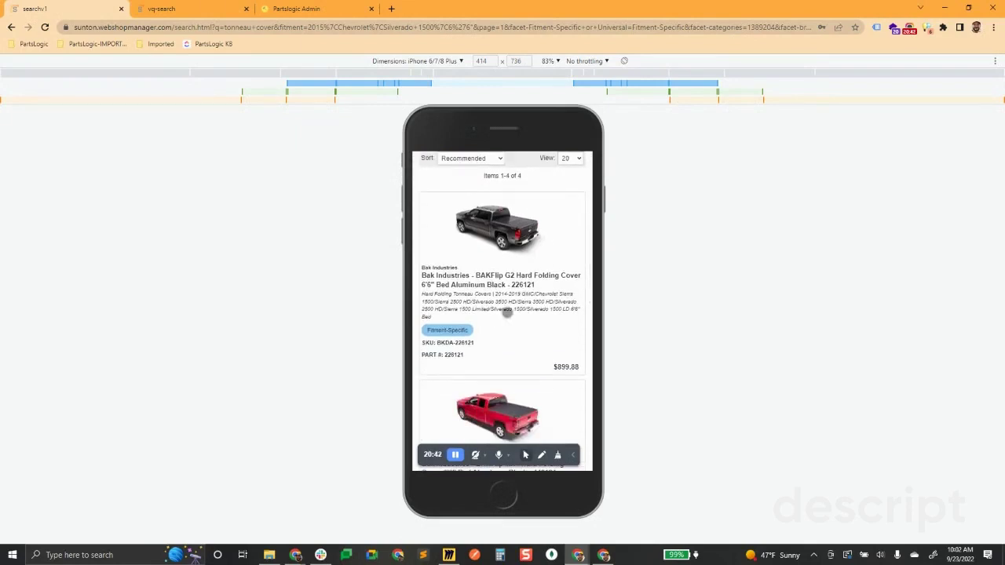
- View the Stand-alone Fitment Selector slide on the Miro board and return to the store in Chrome
scroll(507, 311, up, 5)
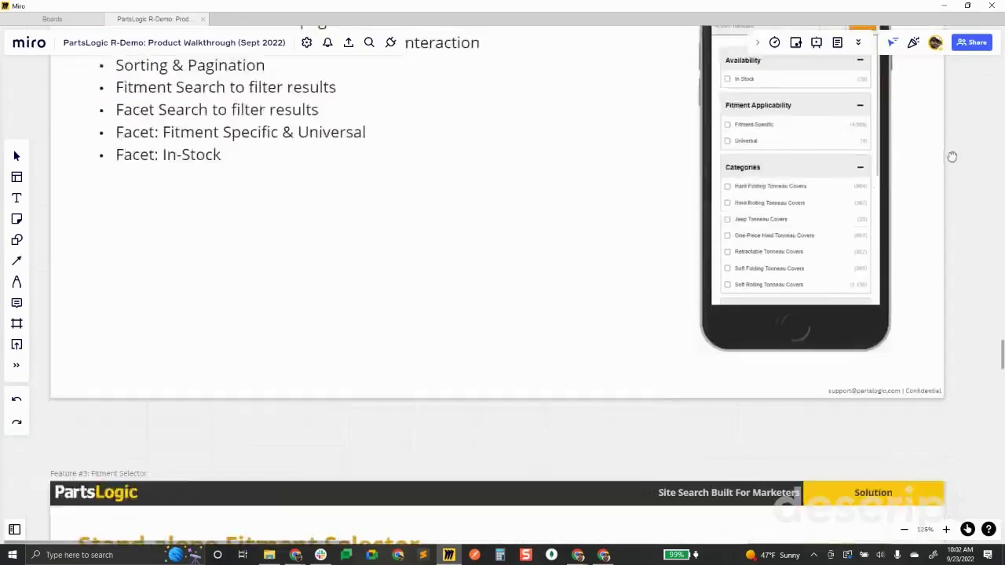
scroll(951, 157, down, 5)
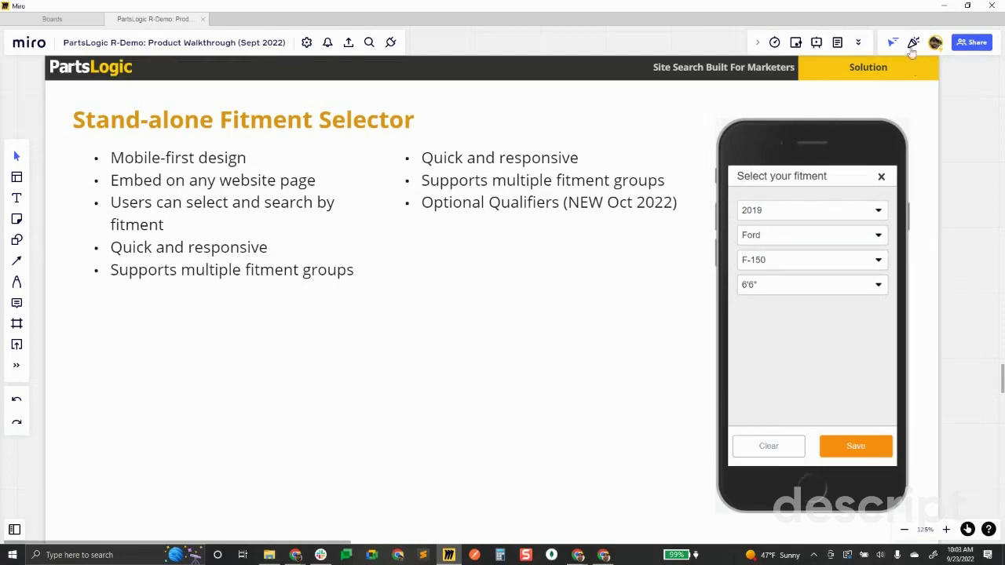
click(948, 5)
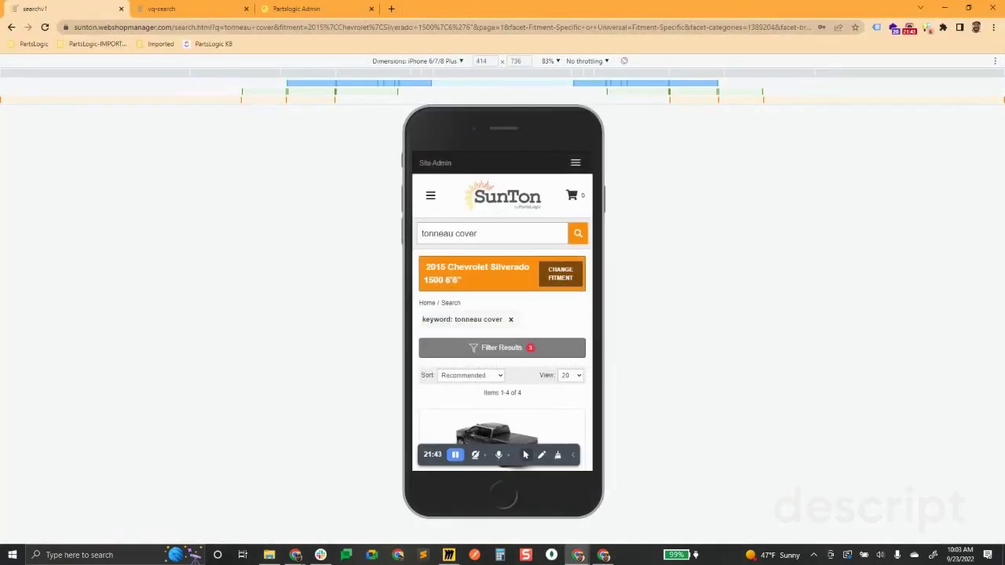
- Open the store's home page in the desktop view and clear its saved vehicle fitment
key(ctrl+shift+m)
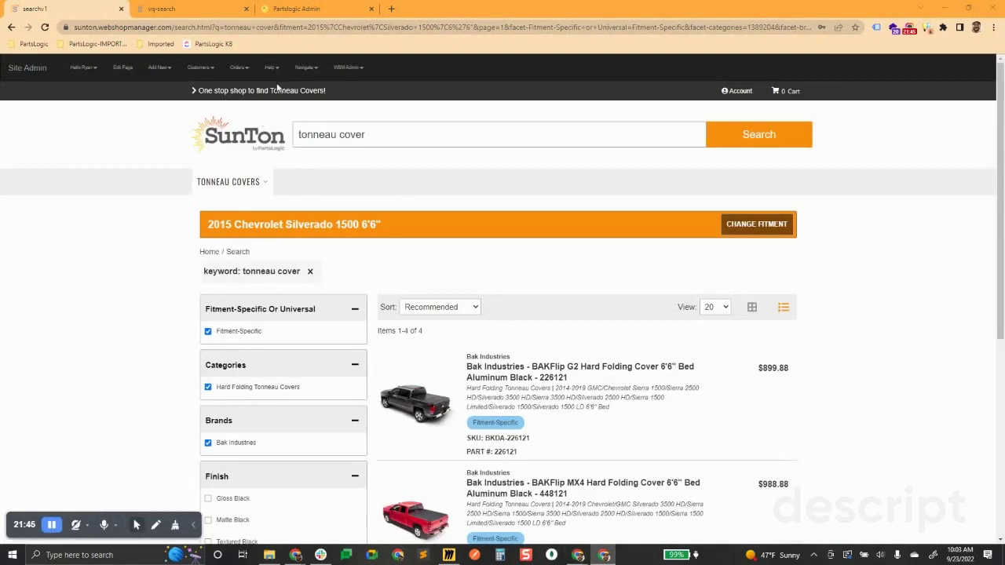
click(45, 26)
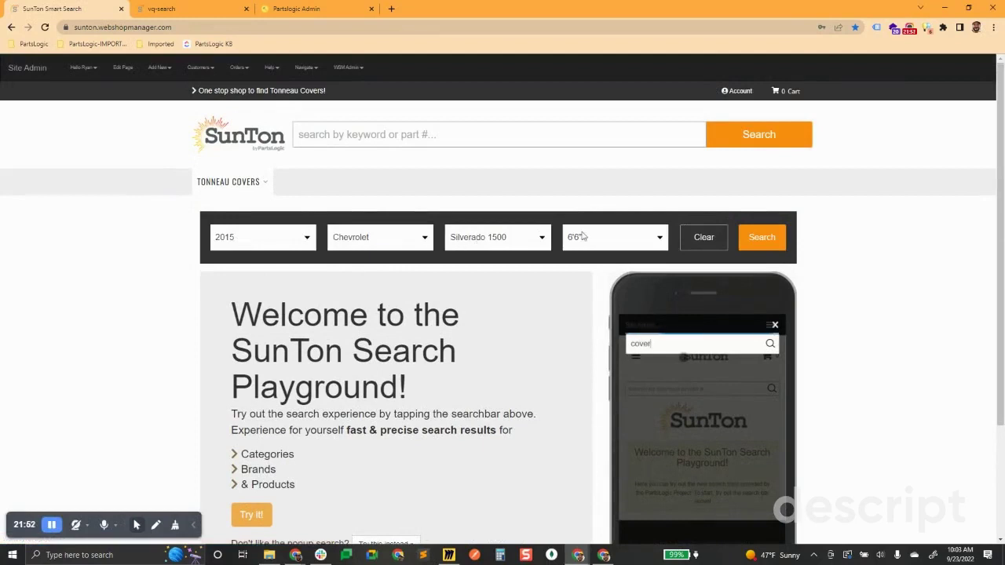
click(716, 238)
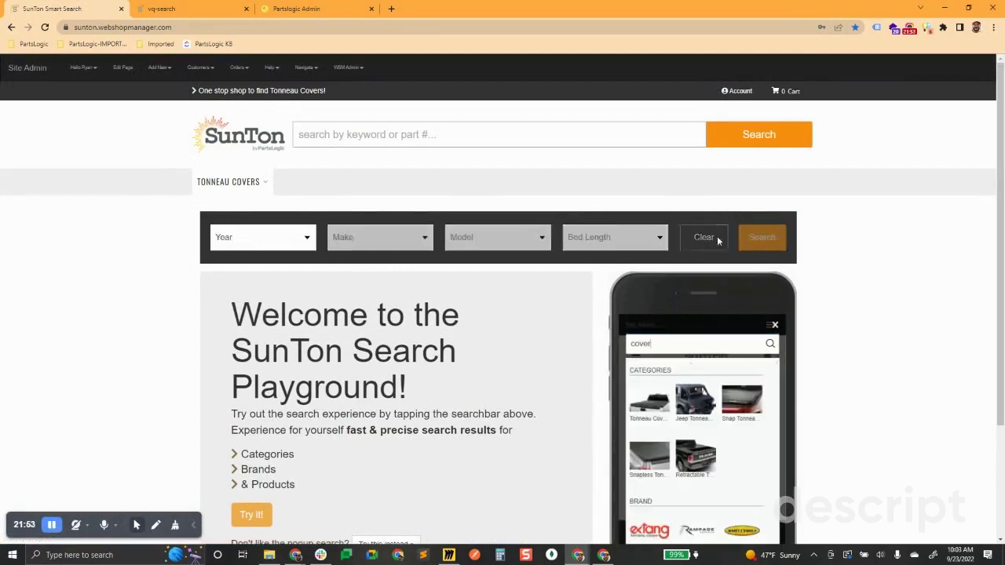
- Search the store from the home page's fitment selector for a 2013 Ford F-150 with a 6'6" bed length
click(263, 245)
click(263, 361)
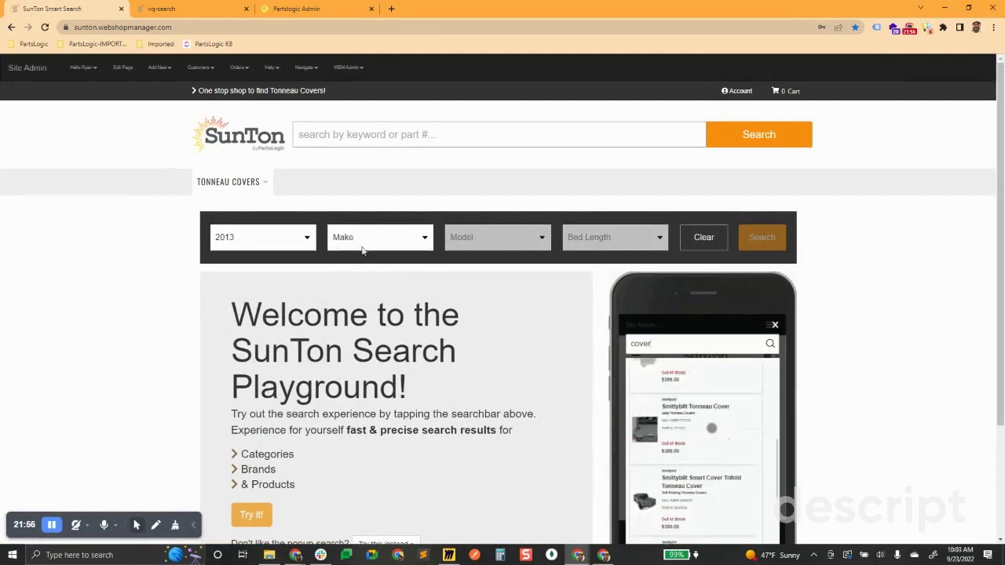
click(369, 238)
click(345, 287)
click(471, 239)
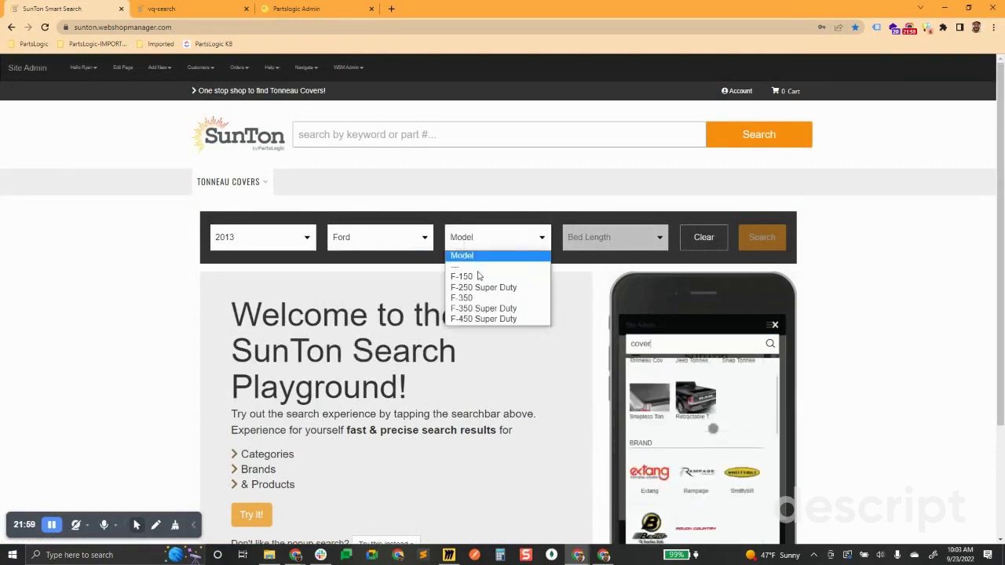
click(507, 276)
click(628, 238)
click(609, 286)
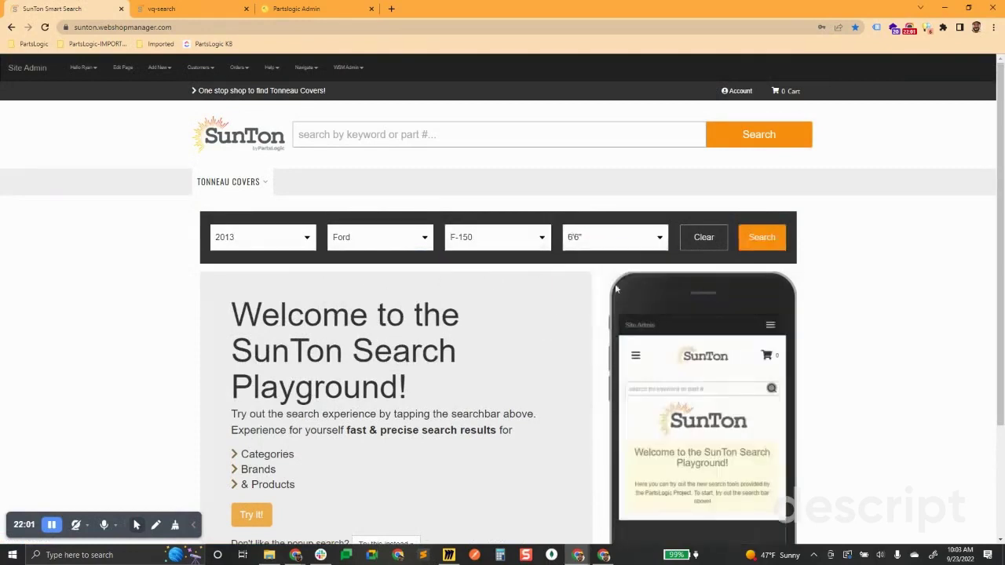
click(753, 243)
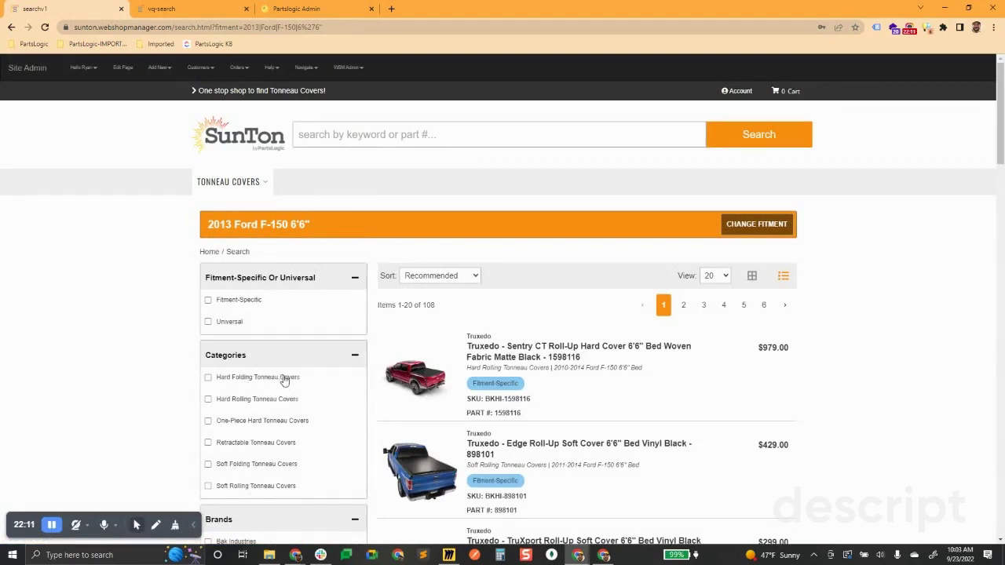
- Select a 1964 Ford Mustang as the vehicle fitment on the vq-search development page
key(ctrl+Tab)
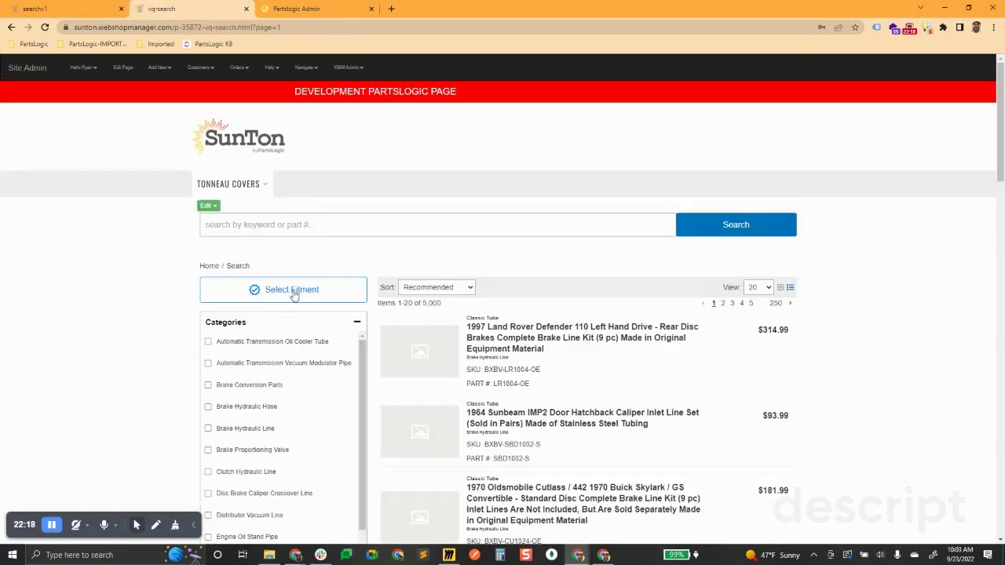
click(292, 292)
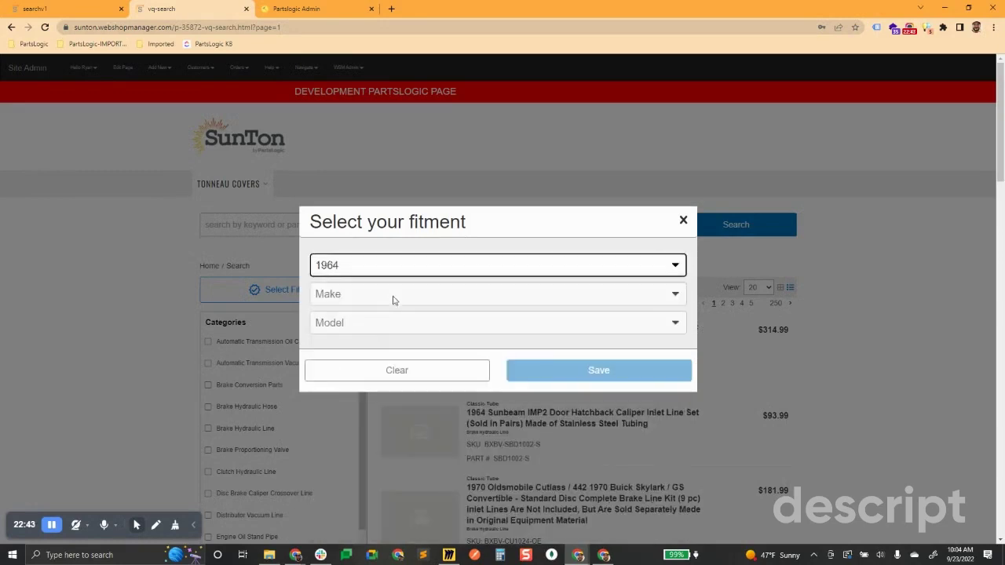
click(392, 295)
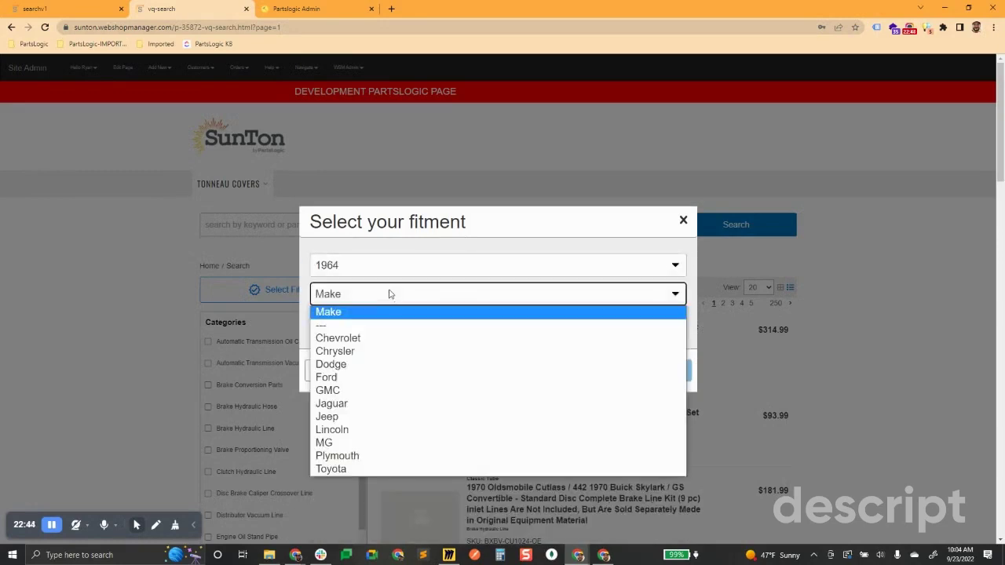
click(361, 378)
click(376, 322)
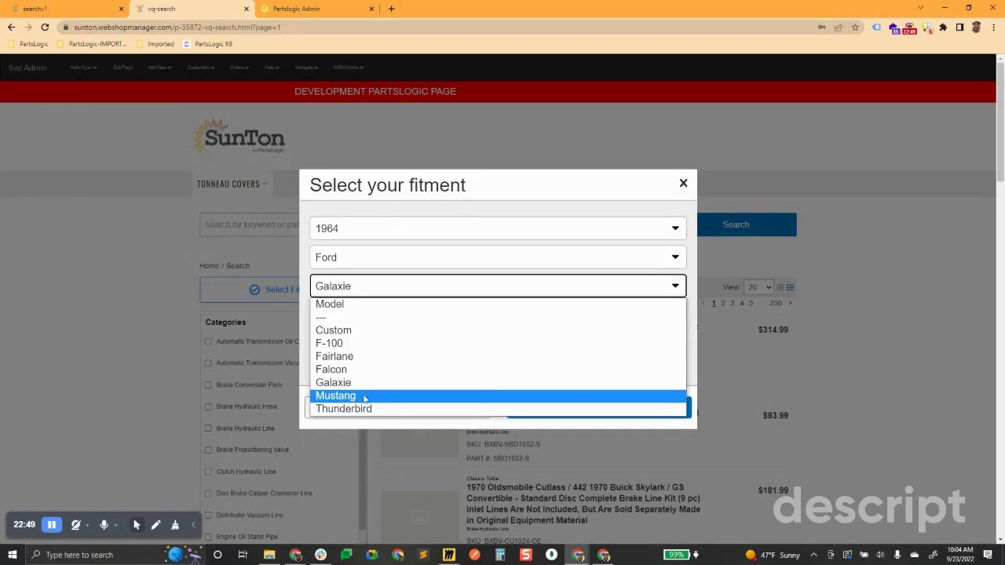
click(363, 397)
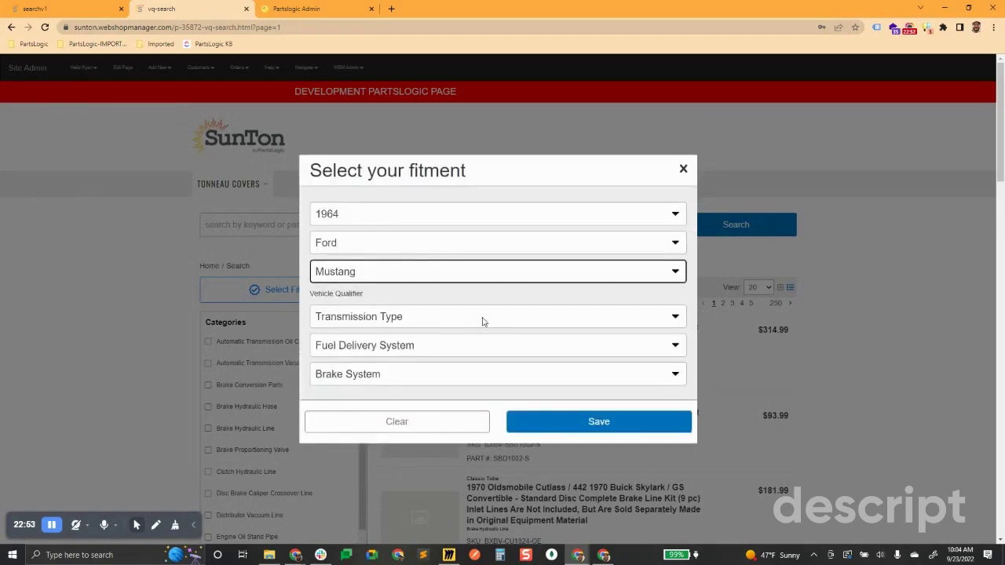
- Set the transmission type qualifier to C4 Transmission, save the fitment and review the matching parts
click(439, 322)
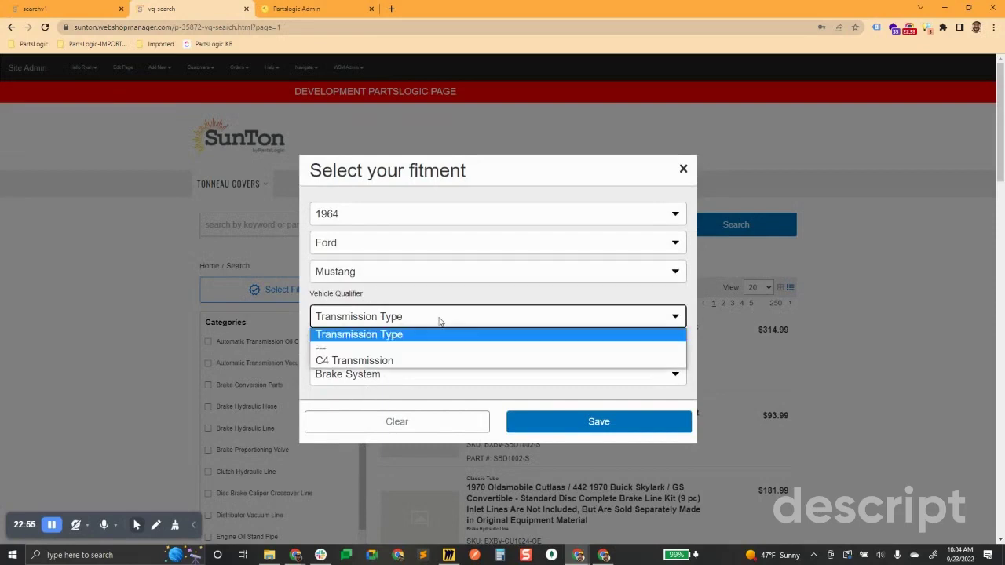
click(383, 362)
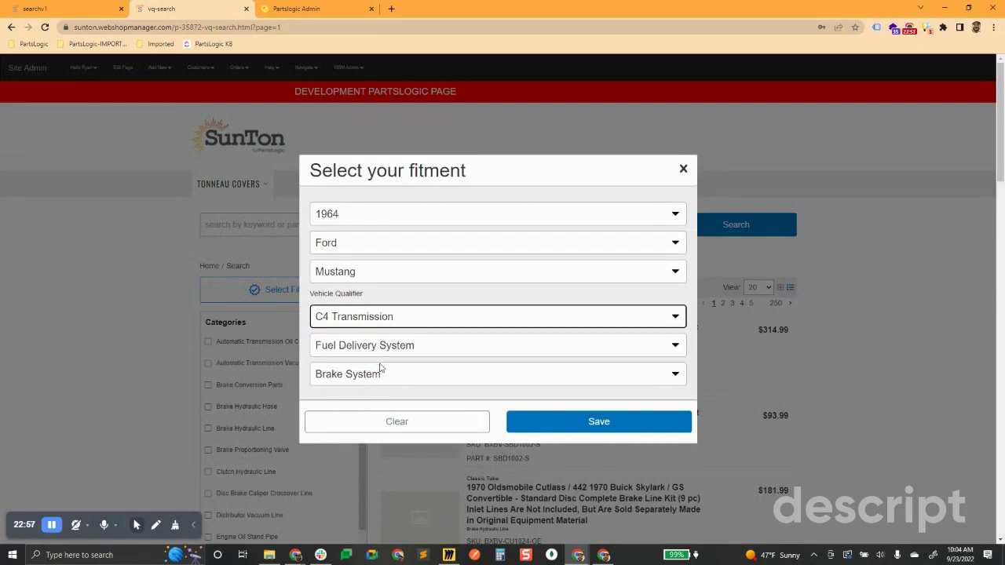
click(616, 422)
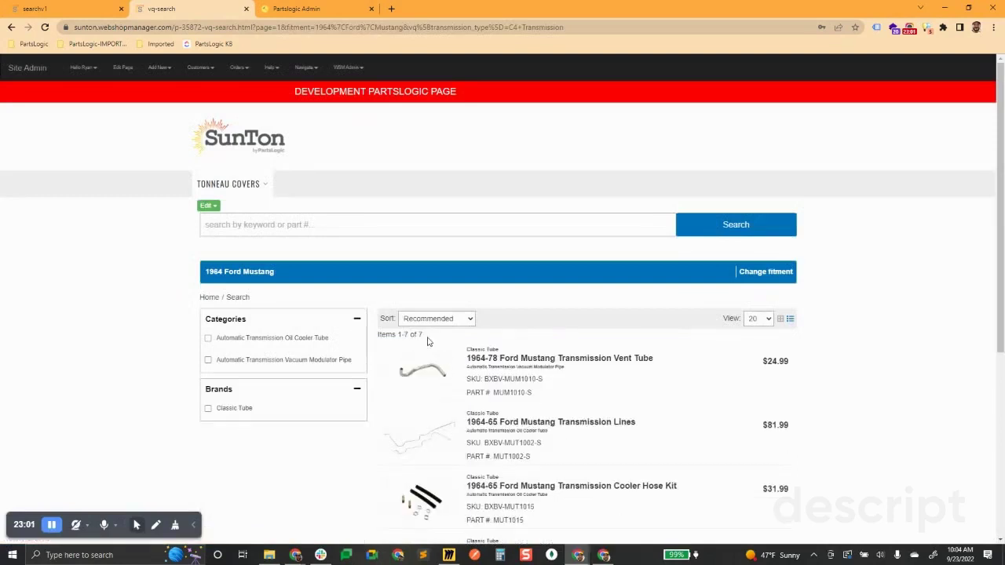
scroll(508, 365, down, 2)
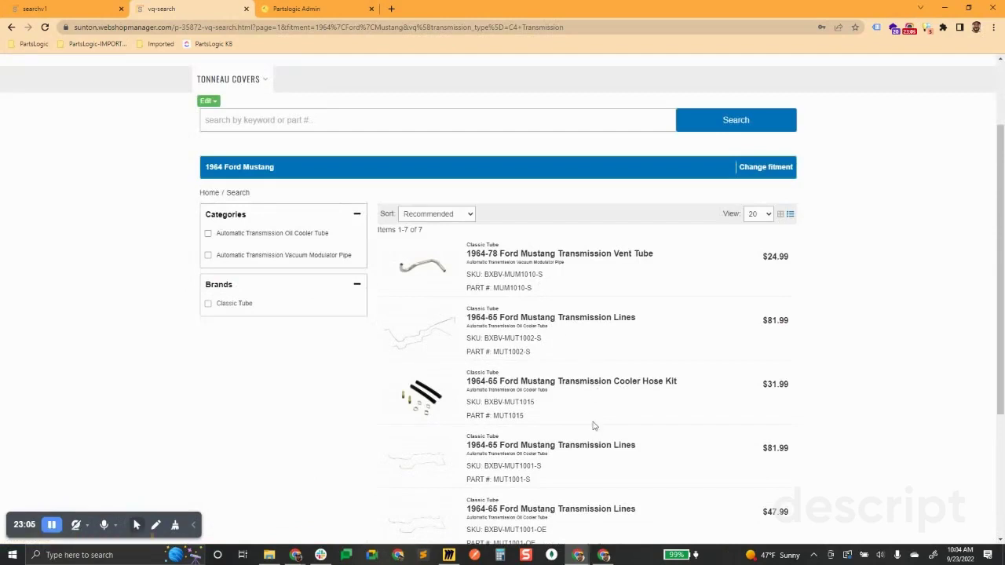
scroll(595, 425, up, 2)
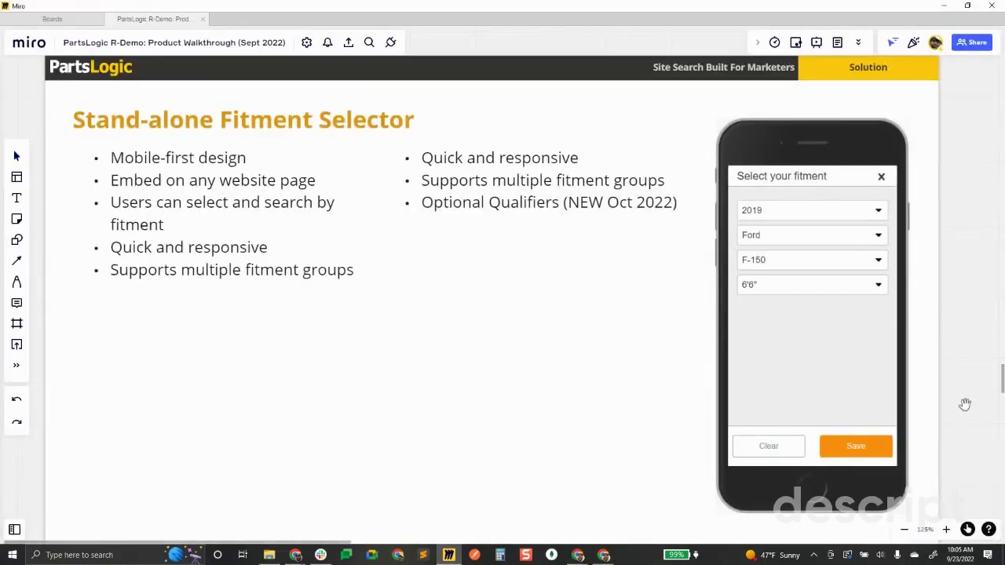
- View the Fitment Verifier for Product Detail Page slide on the Miro board and return to the store search results
scroll(965, 393, down, 5)
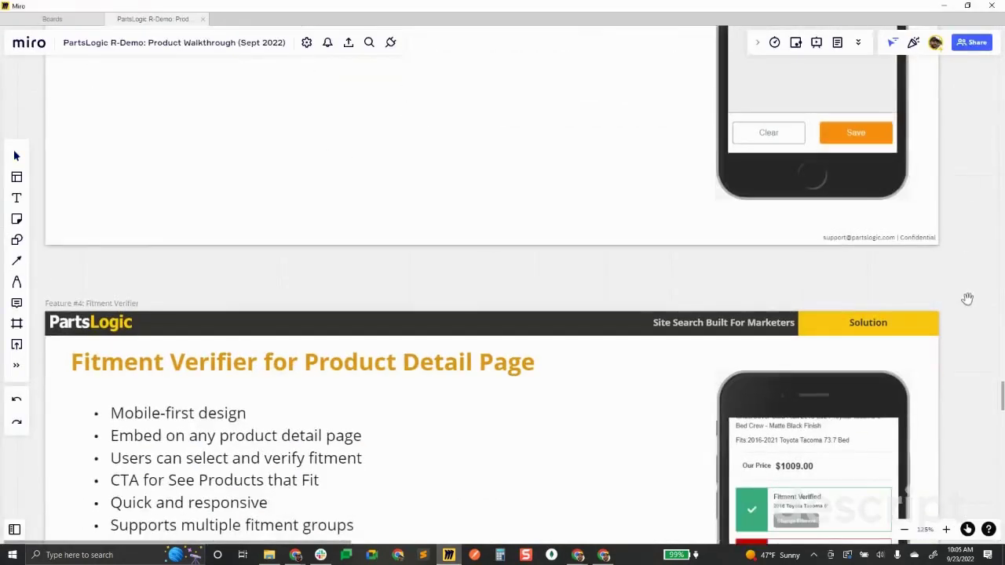
scroll(968, 298, down, 3)
scroll(970, 212, down, 1)
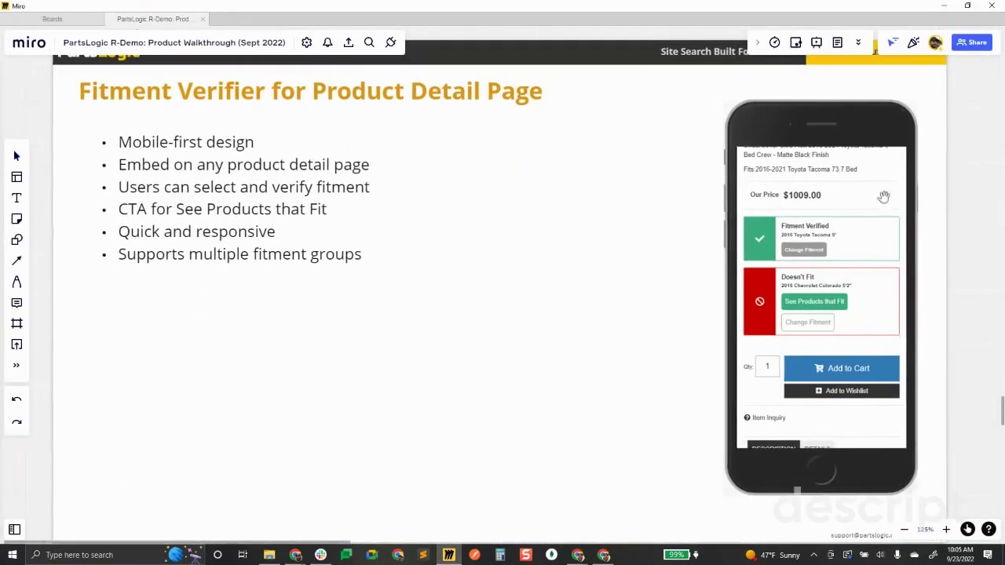
click(943, 6)
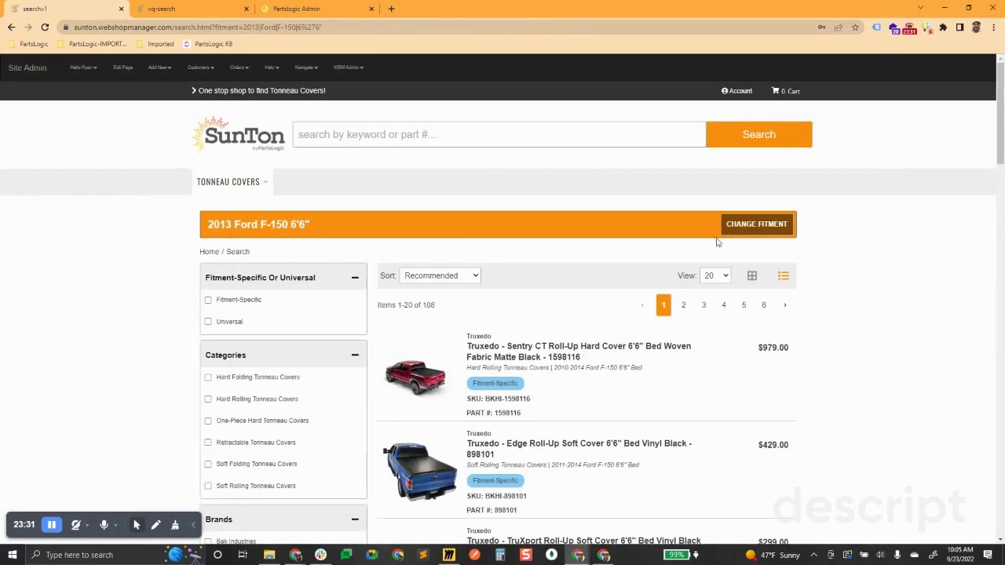
- Clear the 2013 Ford F-150 fitment and open the Truxedo TruXport Roll-Up Soft Cover 247601 product page
click(756, 229)
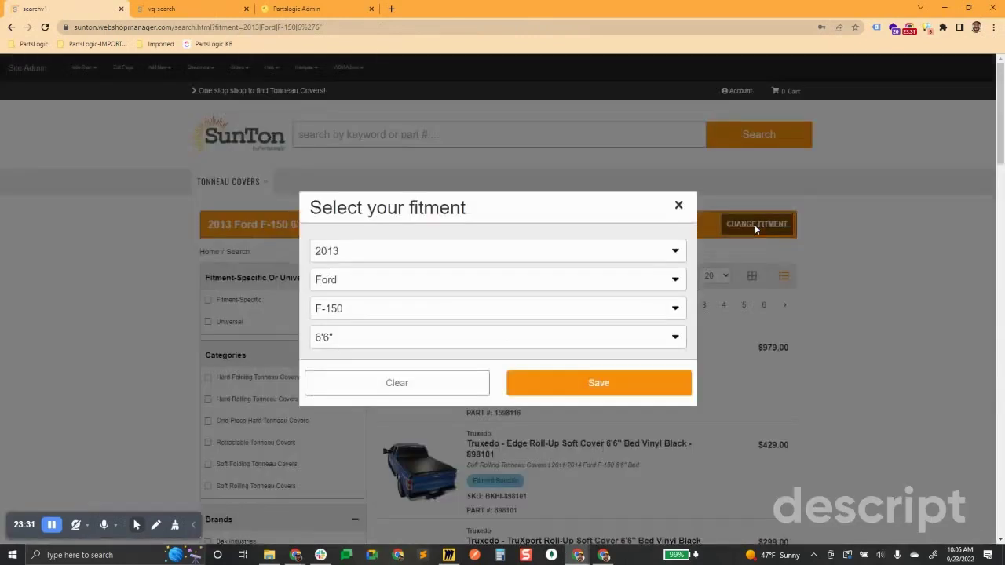
click(421, 377)
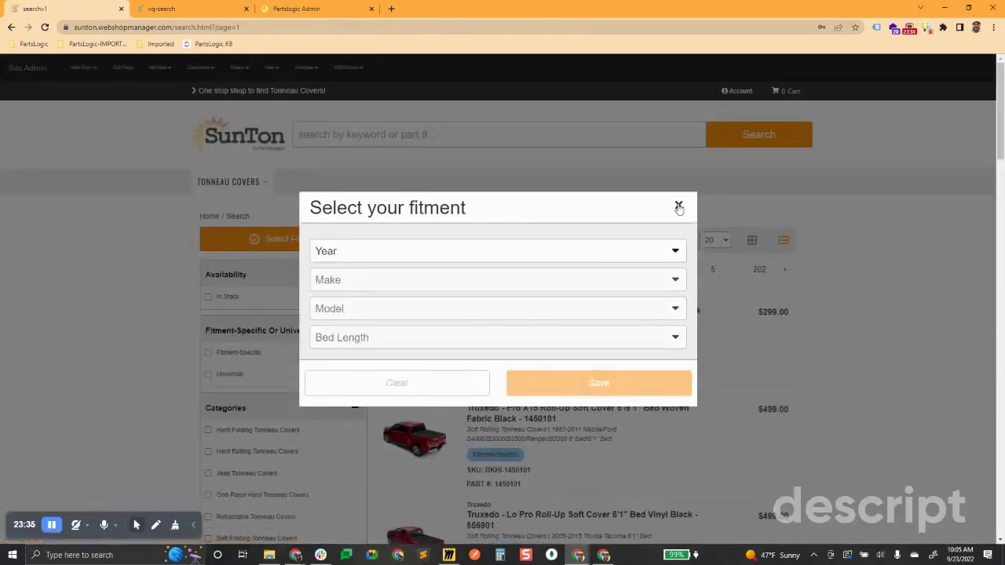
click(679, 207)
click(526, 317)
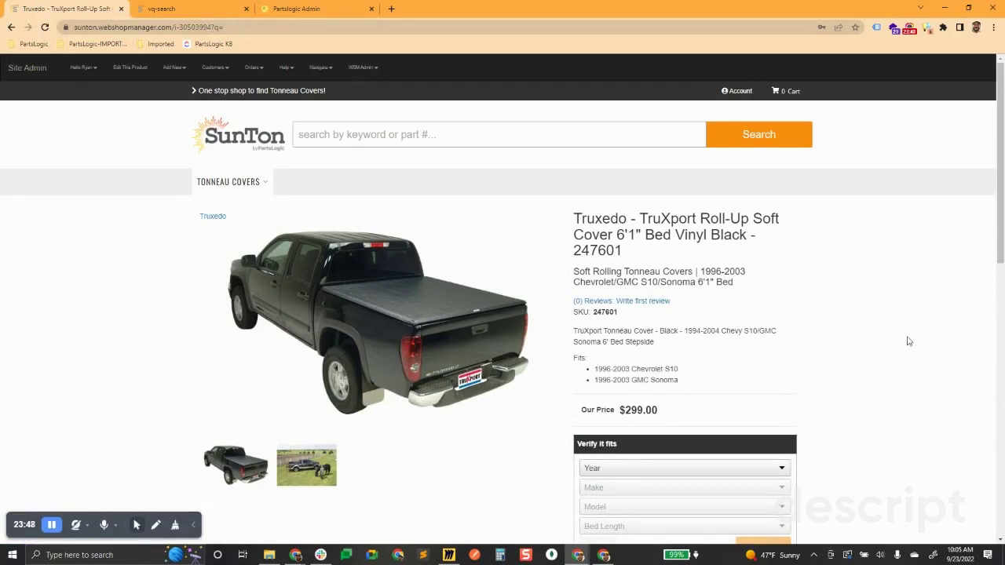
- Examine the product's fitment verification form and highlight the 1996-2003 year range in its description
scroll(898, 343, down, 1)
scroll(895, 343, down, 1)
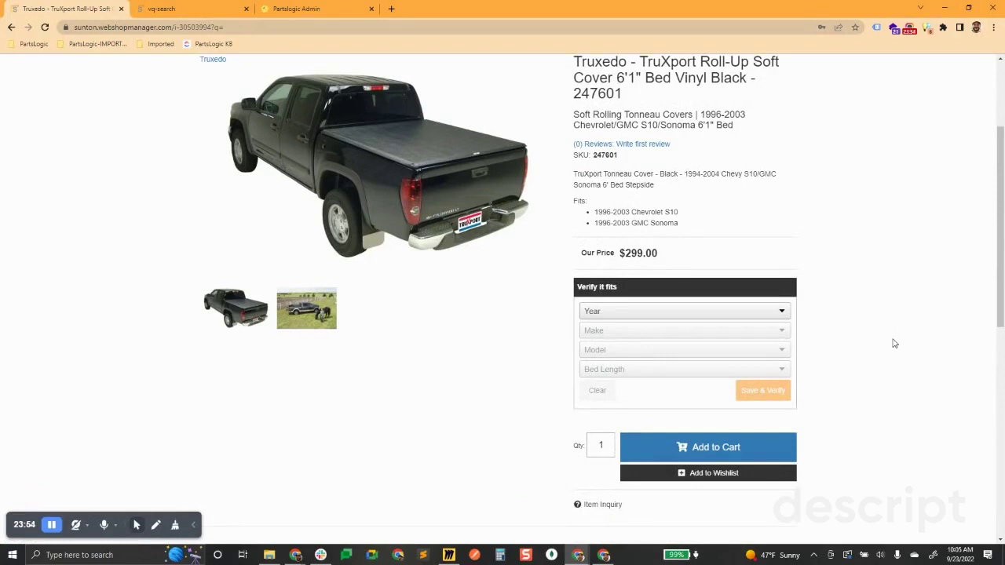
scroll(894, 343, up, 1)
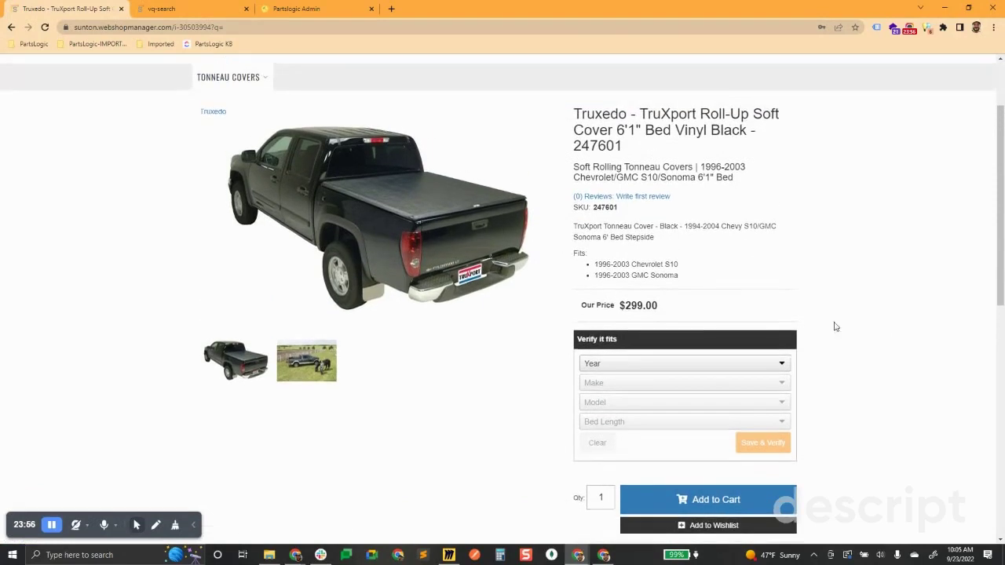
drag(701, 166, 746, 166)
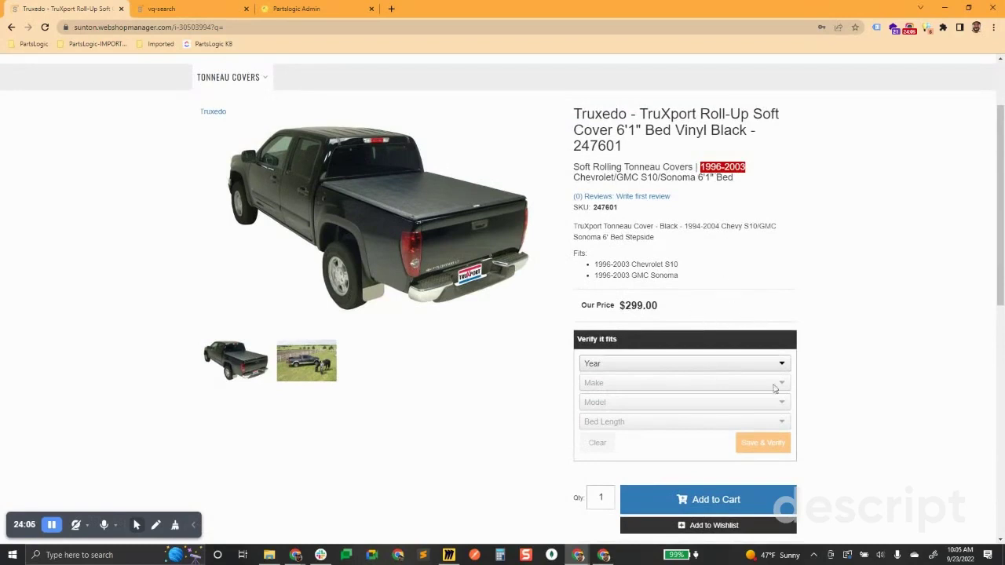
- Save and verify a 1998 Chevrolet S10 with a 6'1" bed length against the TruXport cover
click(697, 365)
scroll(693, 288, down, 4)
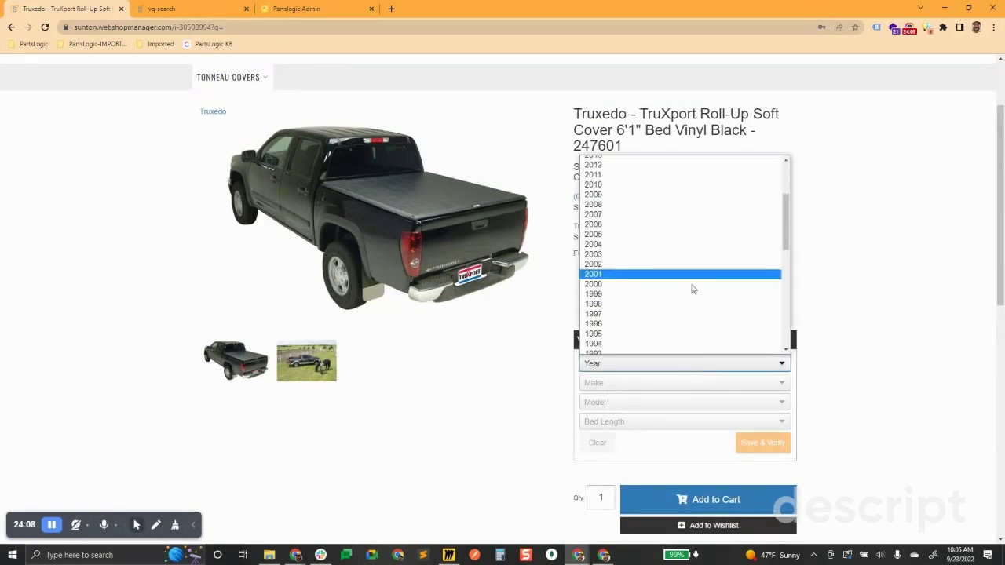
click(632, 199)
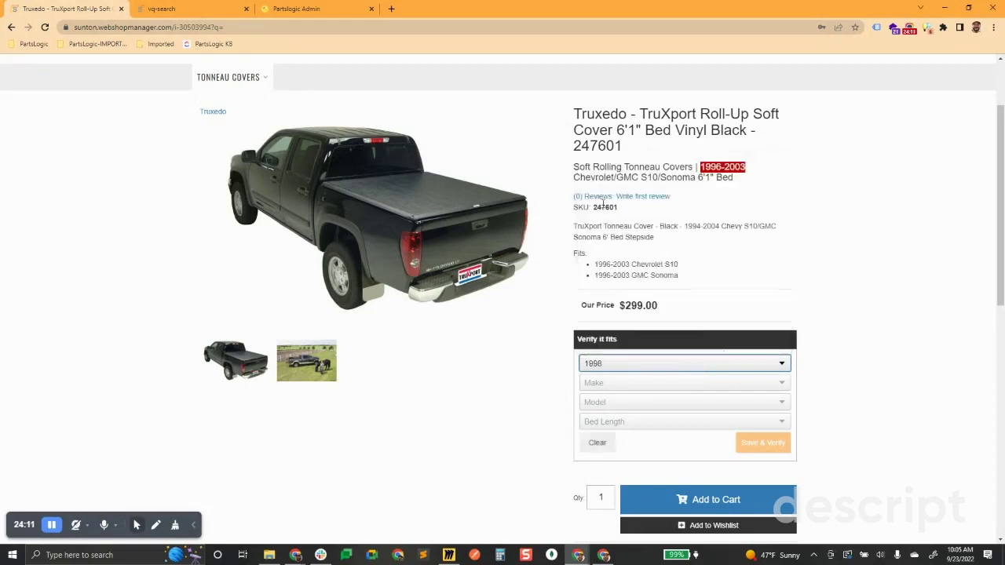
click(664, 385)
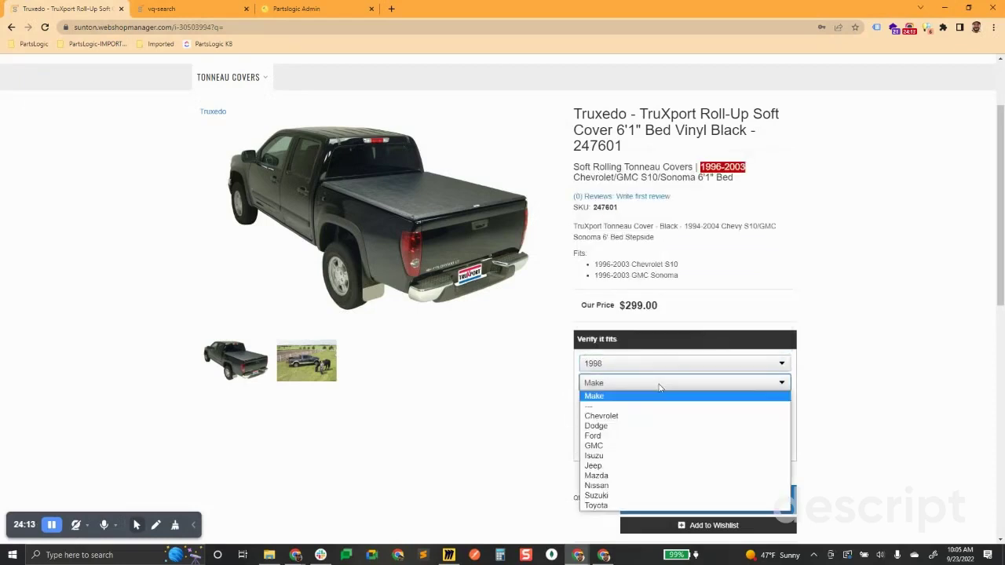
click(646, 416)
click(649, 403)
click(638, 430)
click(638, 430)
click(763, 444)
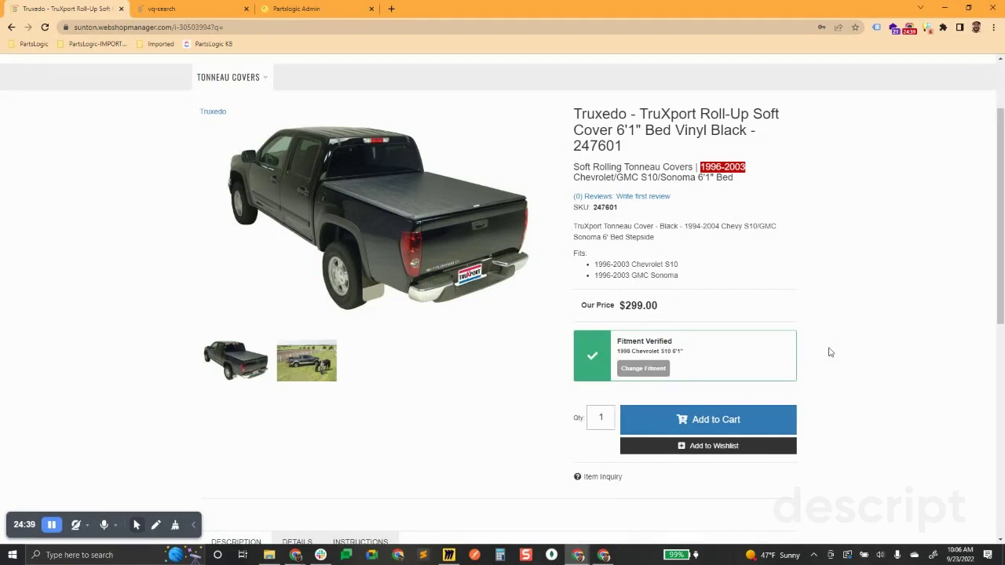
- Reopen the product page's fitment form and clear the verified vehicle
click(656, 368)
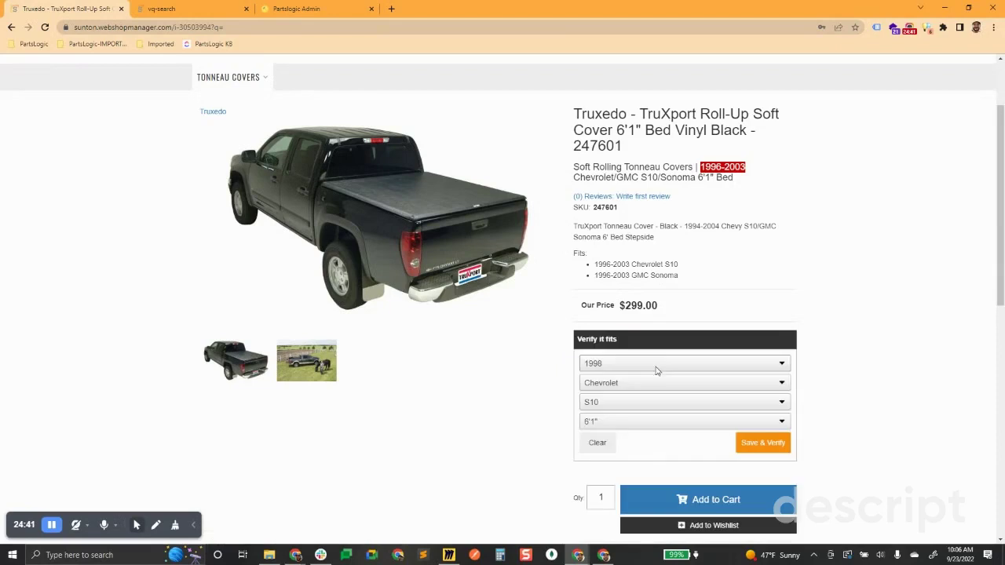
click(601, 446)
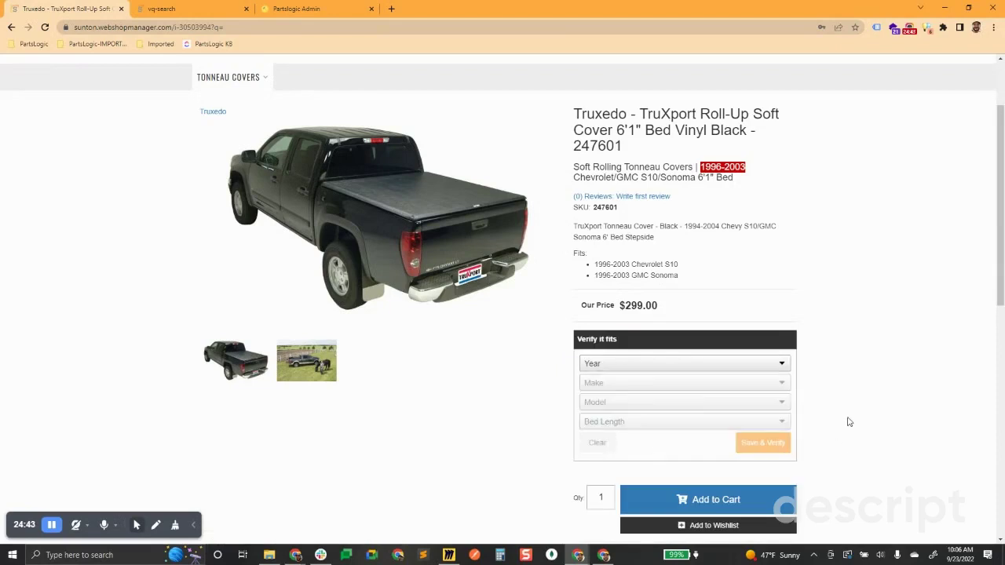
- Save and verify a 2004 Chevrolet S10 with a 4'6" bed length against the TruXport cover
click(702, 167)
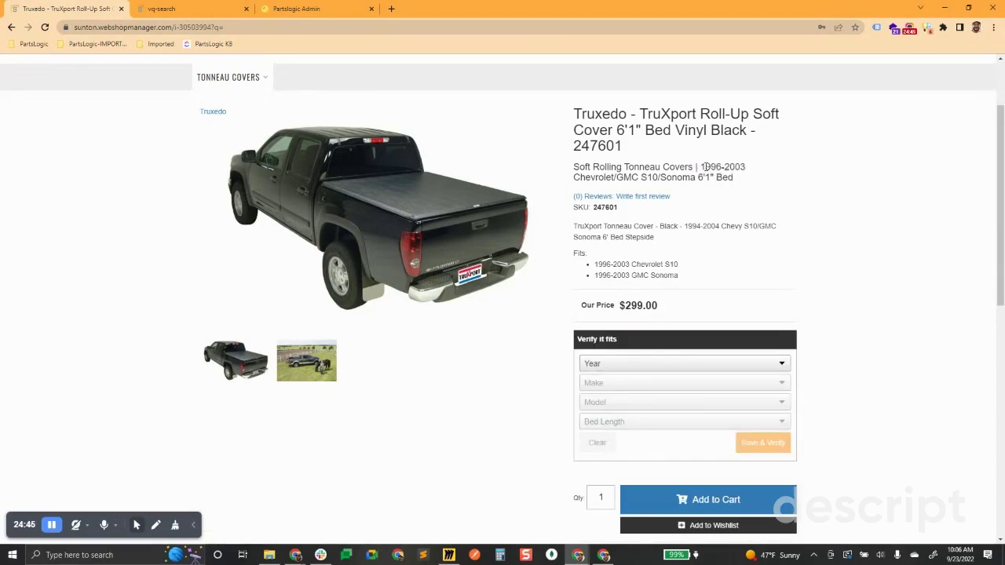
click(641, 363)
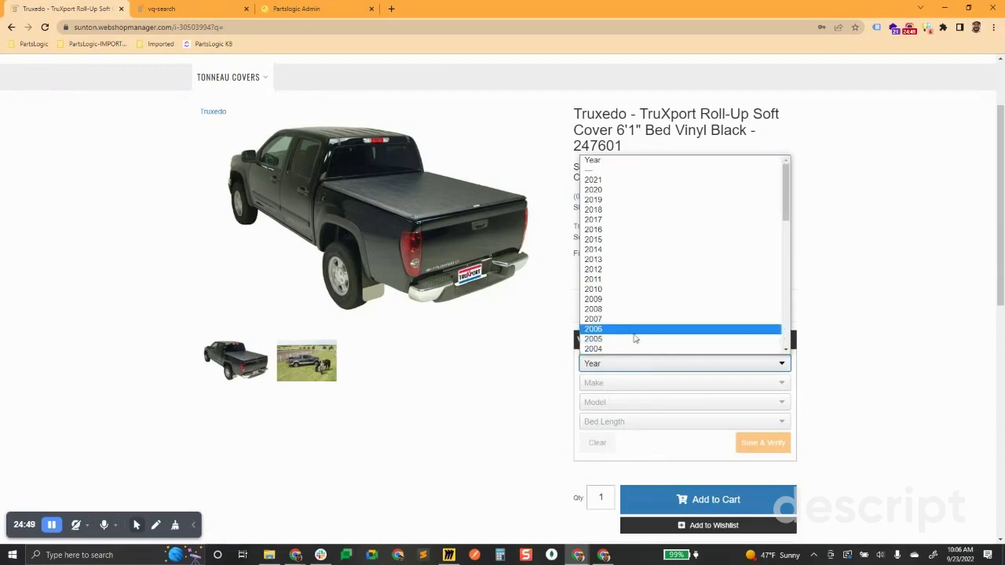
click(623, 350)
click(623, 383)
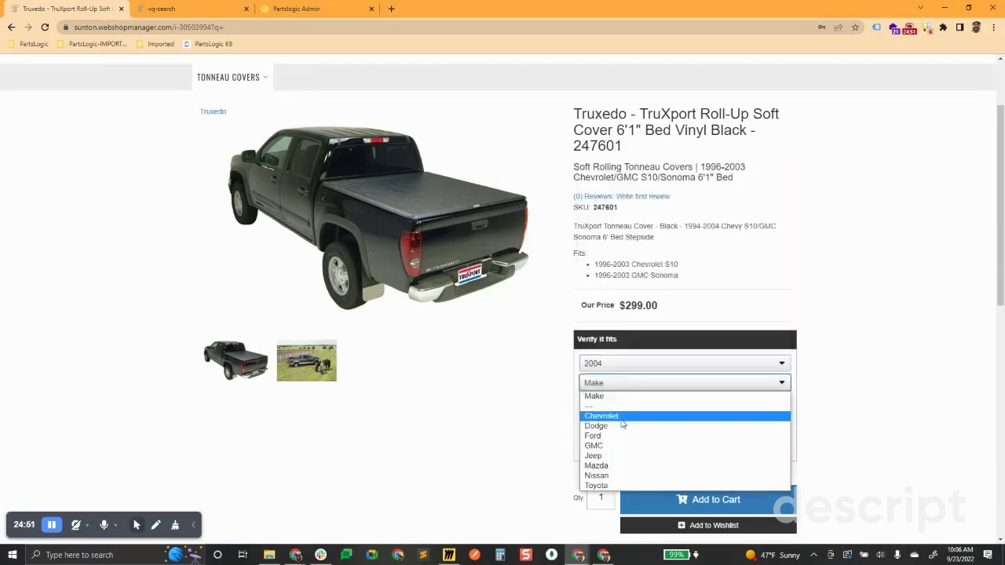
click(622, 417)
click(630, 400)
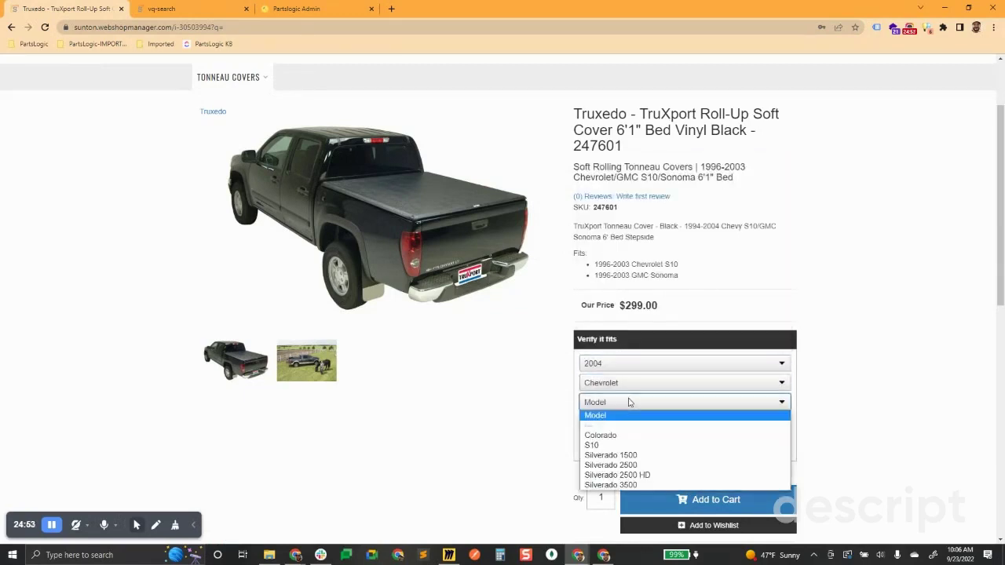
click(615, 446)
click(623, 424)
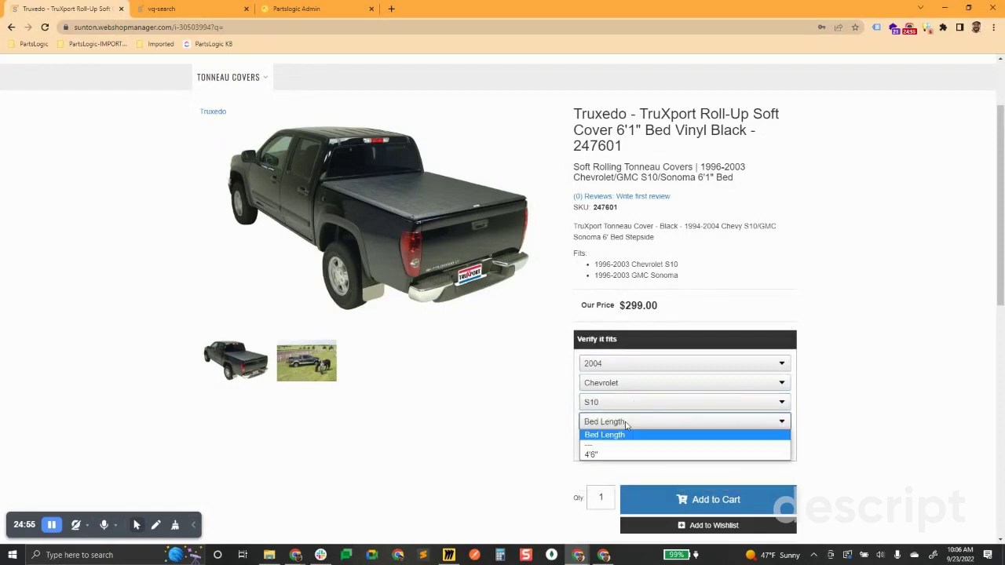
click(618, 453)
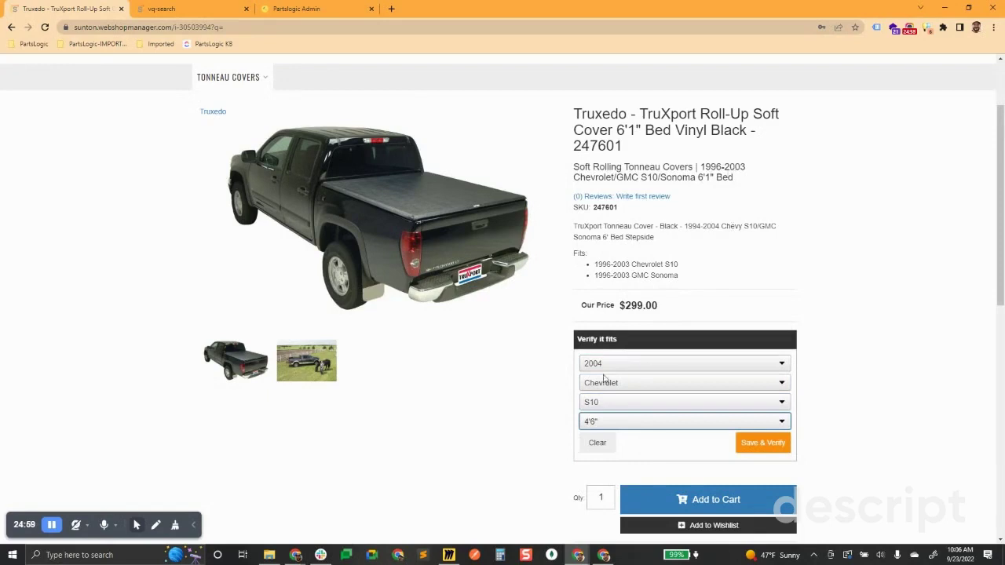
click(776, 446)
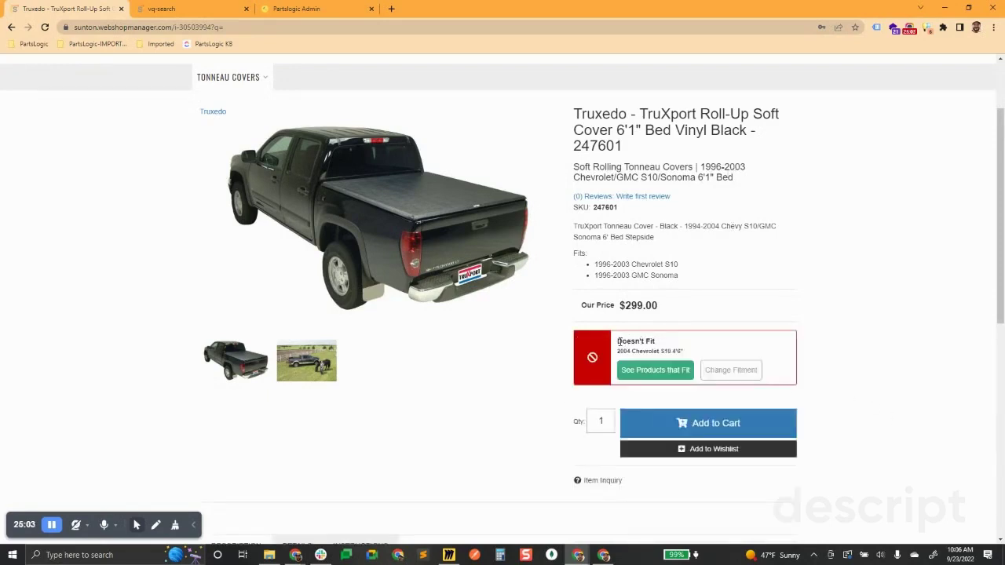
- Show the products that fit the 2004 Chevrolet S10 and highlight the vehicle in the fitment banner
click(658, 375)
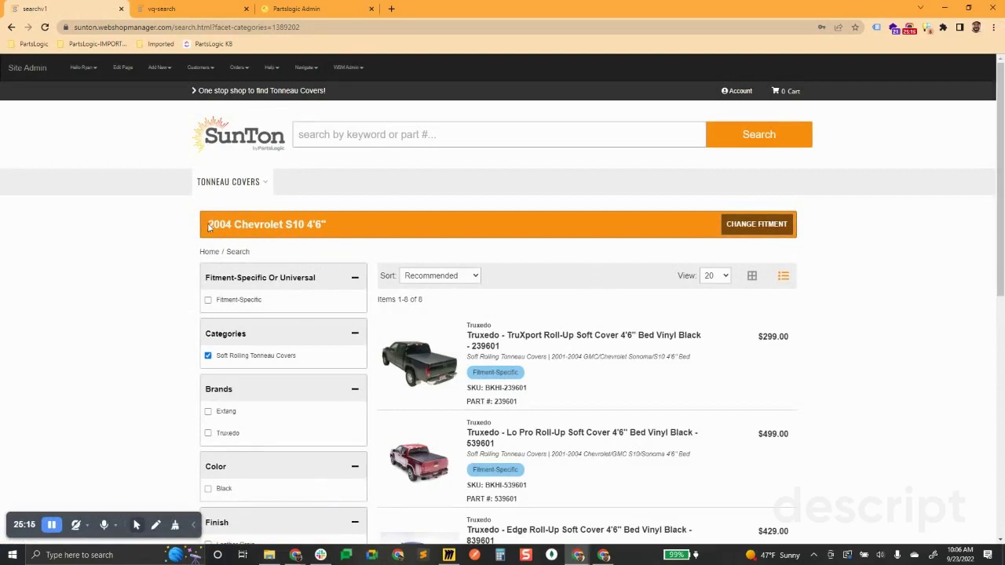
drag(206, 226, 335, 226)
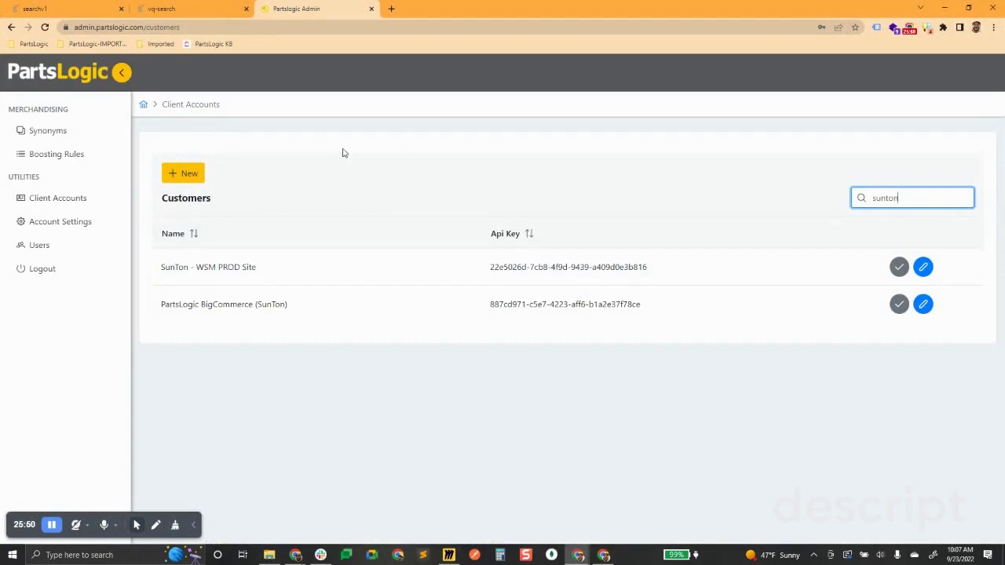
- In PartsLogic Admin, select the SunTon - WSM PROD Site client account and open its synonyms
click(249, 269)
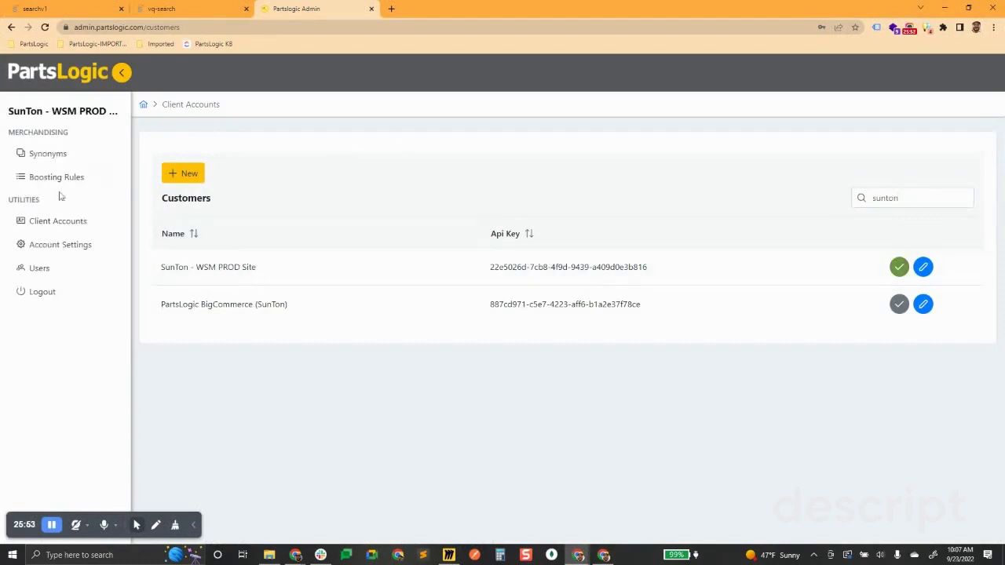
click(49, 155)
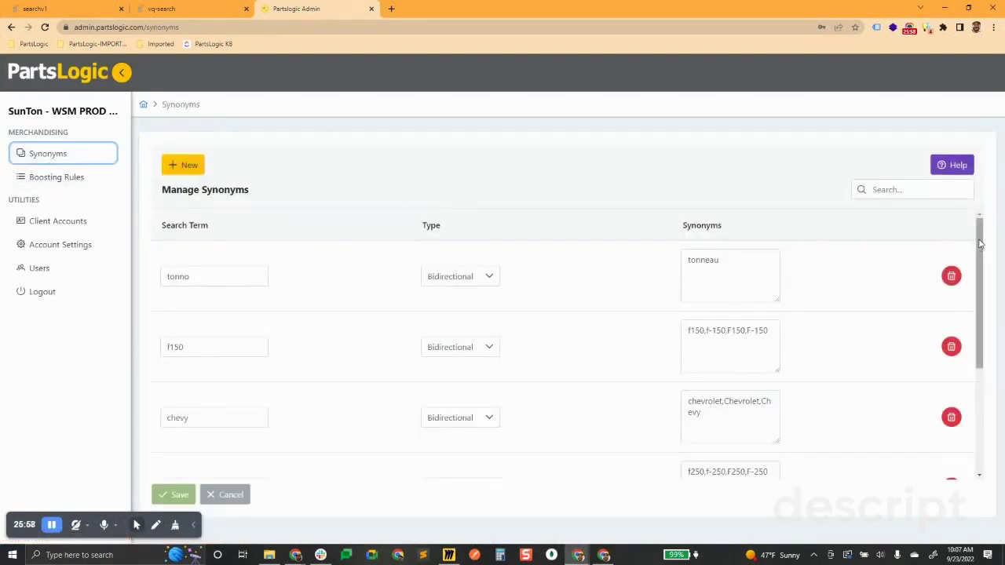
drag(980, 245, 980, 256)
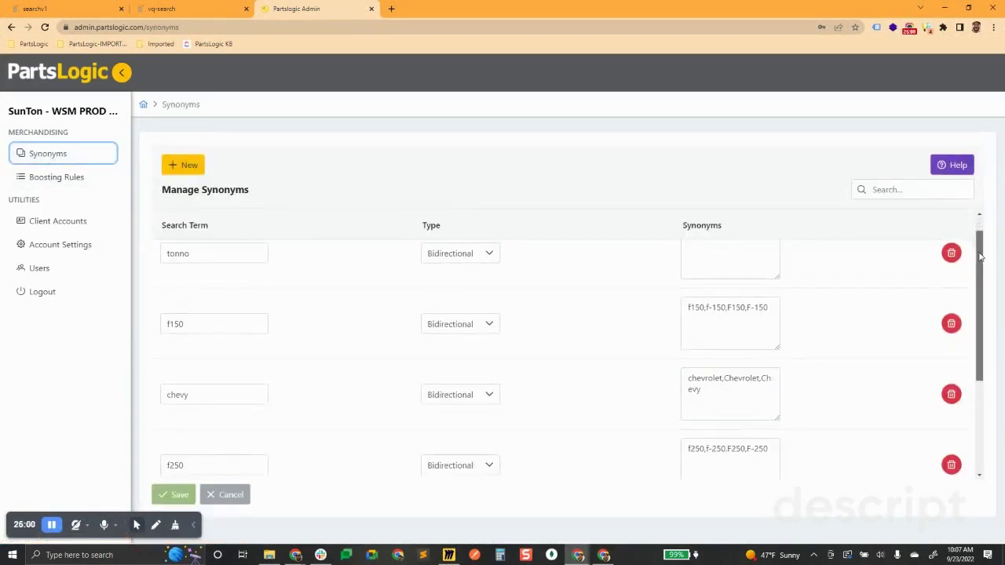
- Highlight the f150 and chevy search terms and their synonym lists in the synonyms table
double_click(187, 324)
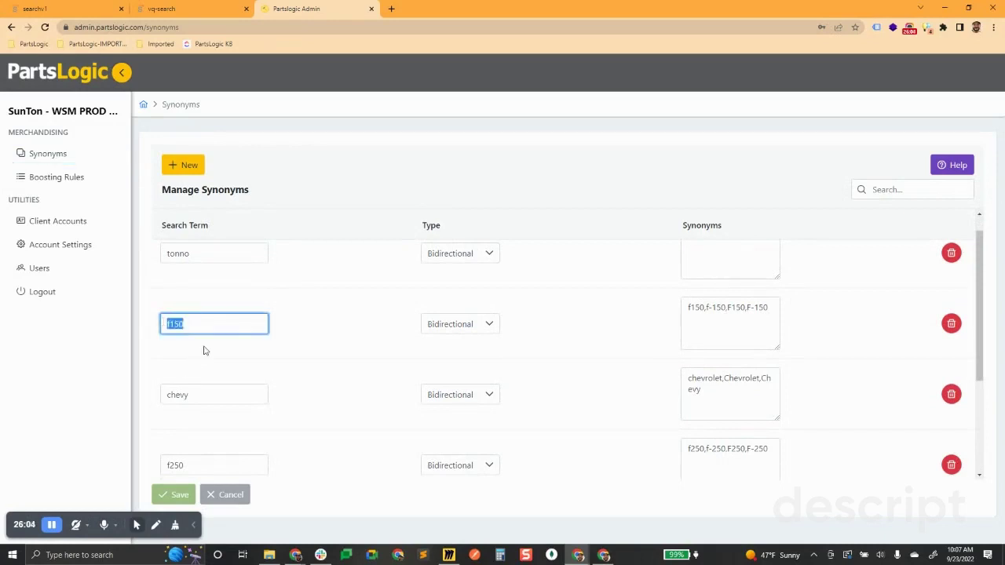
drag(686, 307, 768, 307)
click(823, 328)
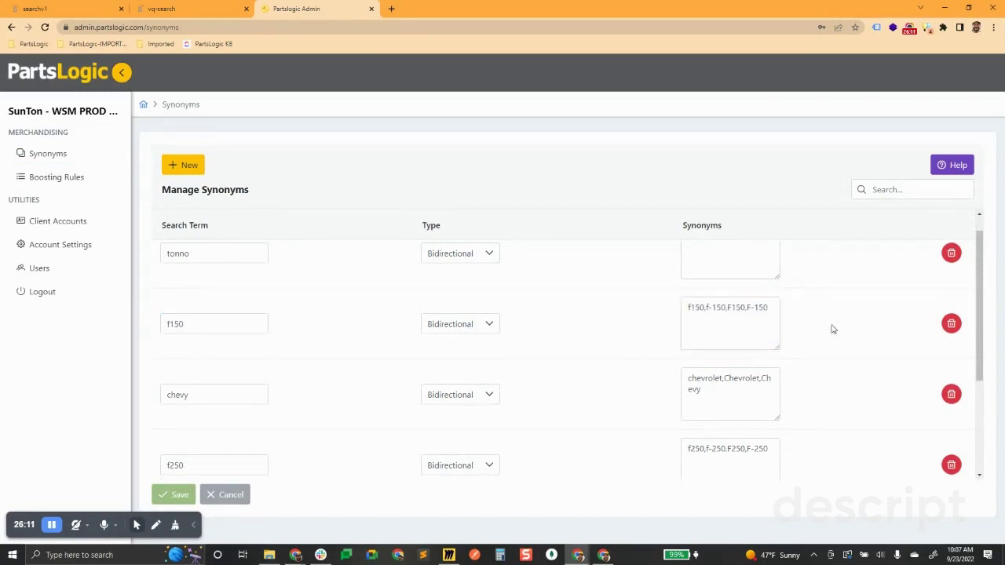
scroll(189, 325, down, 1)
drag(188, 343, 149, 349)
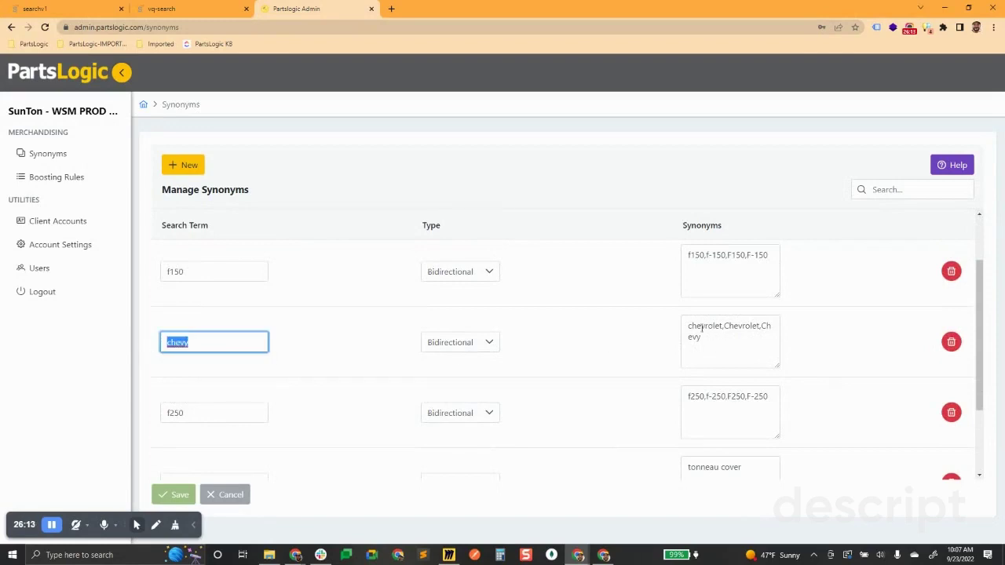
drag(691, 328, 863, 341)
click(864, 341)
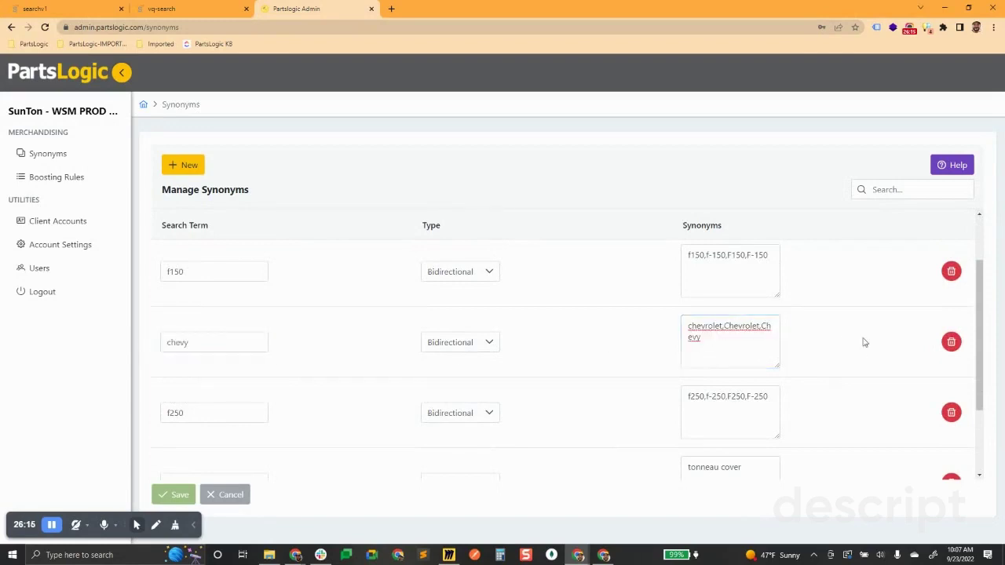
- Highlight the bed cover search term and its tonneau cover synonym, and return to the start of the list
scroll(858, 356, down, 2)
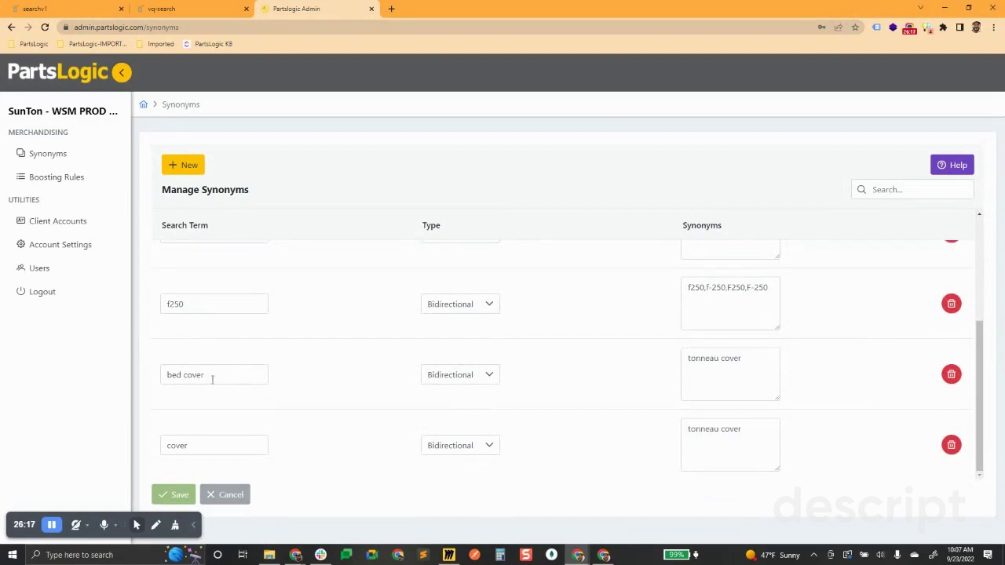
drag(212, 376, 148, 381)
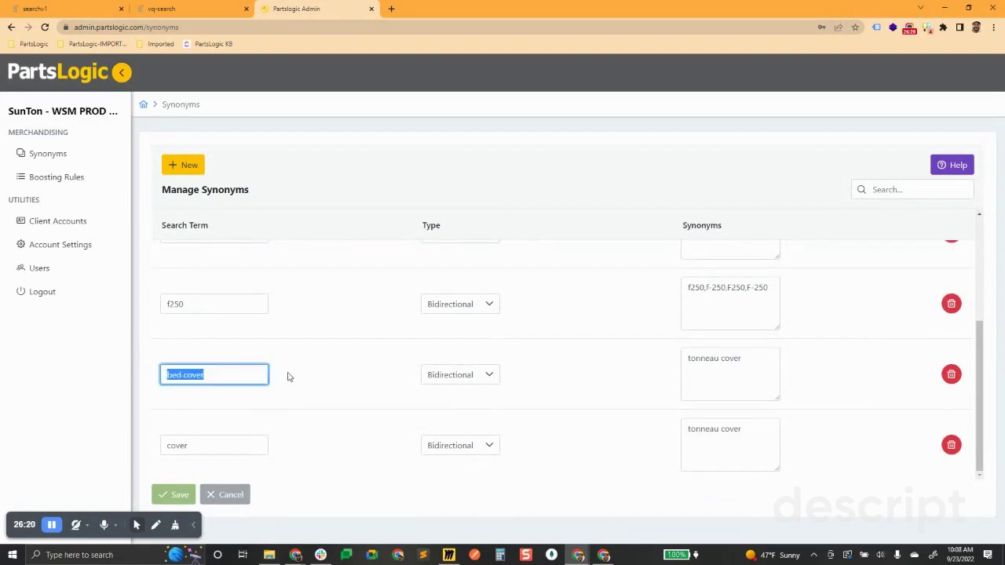
click(688, 358)
drag(688, 358, 772, 354)
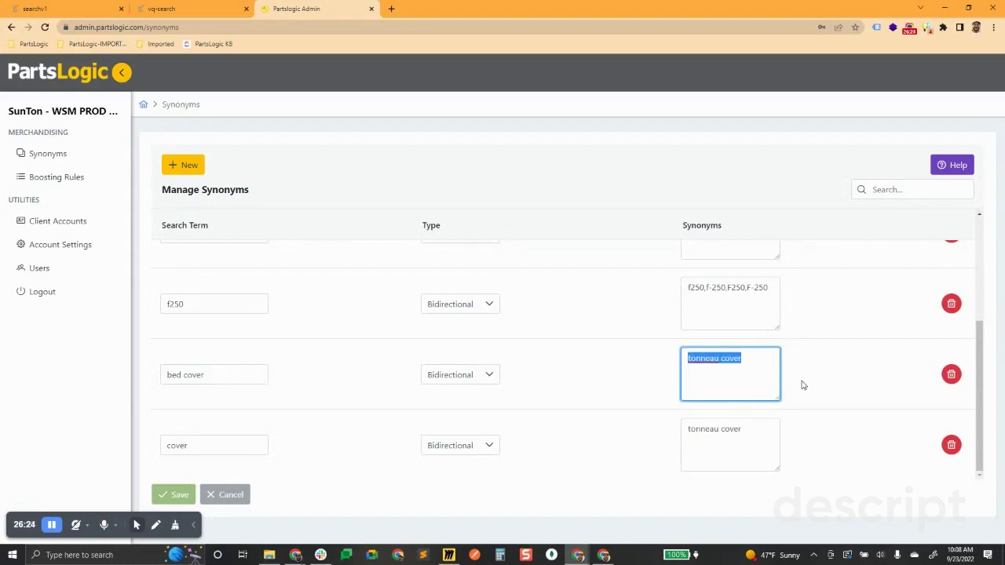
scroll(803, 383, up, 2)
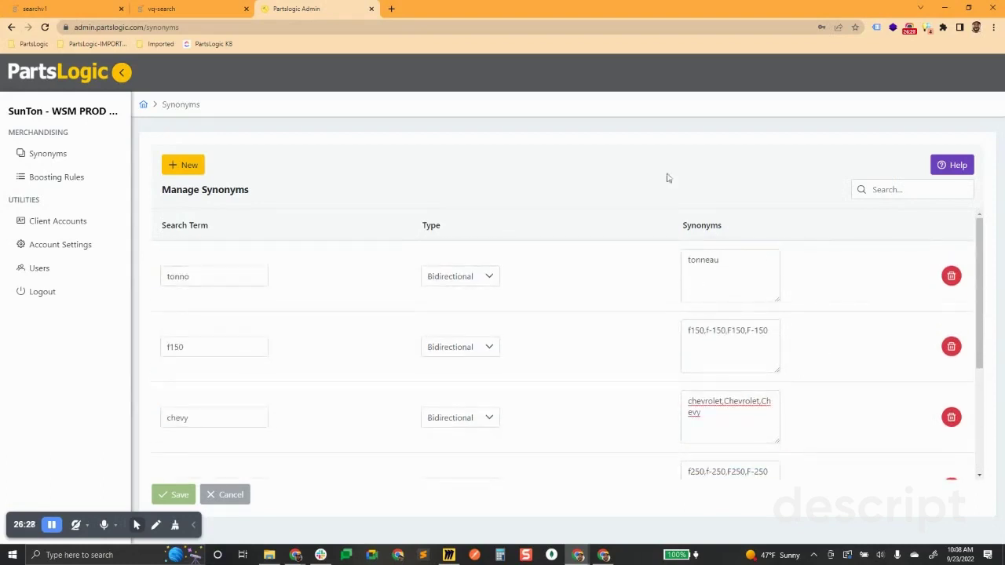
- Open the PartsLogic & Synonyms help article and view its Synonyms - Best Practice worksheet, closing the worksheet after reading
click(956, 167)
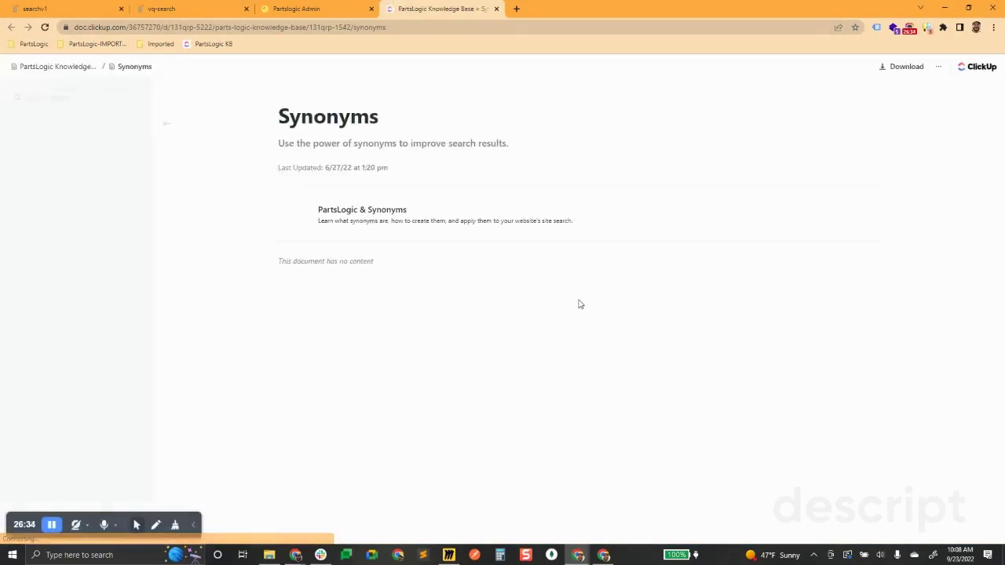
click(361, 372)
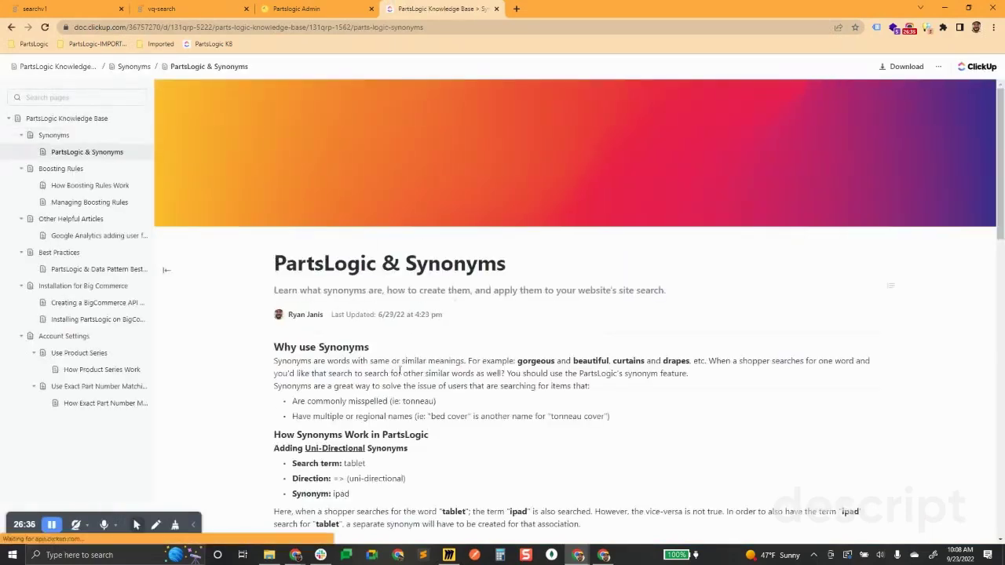
click(542, 8)
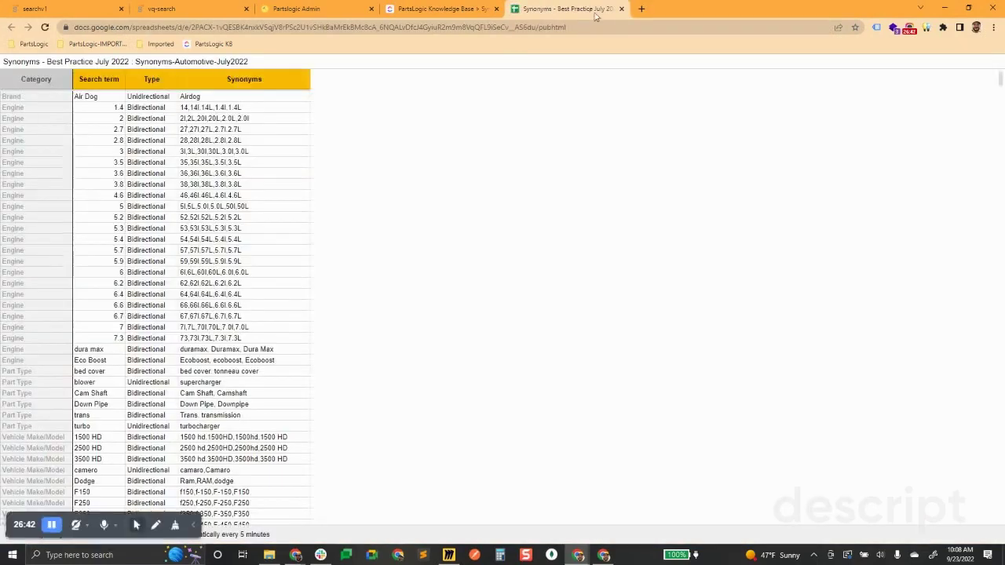
click(623, 10)
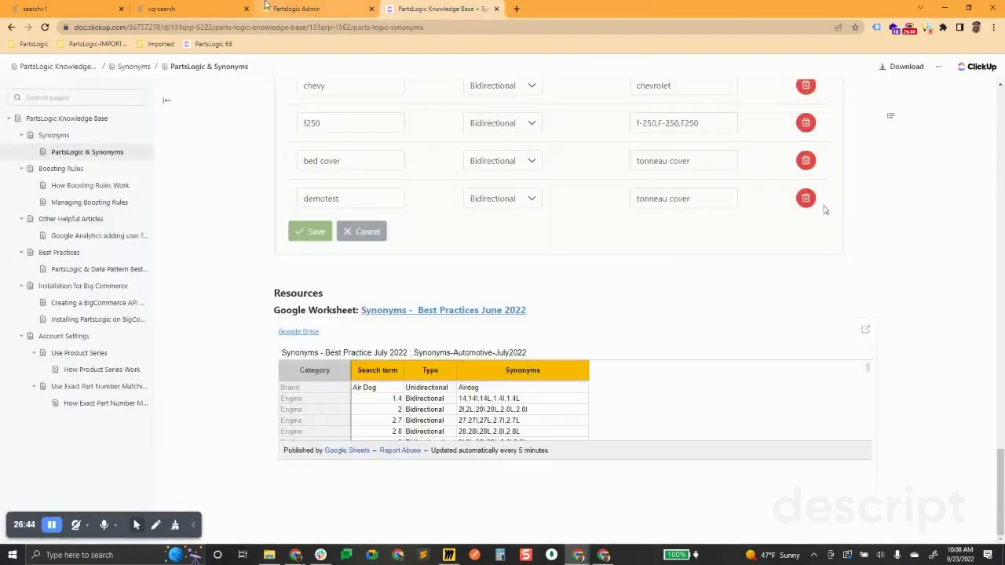
- Return to PartsLogic Admin, open the boosting rules and expand what the Brand - TruXedo rule applies to
click(294, 8)
click(79, 177)
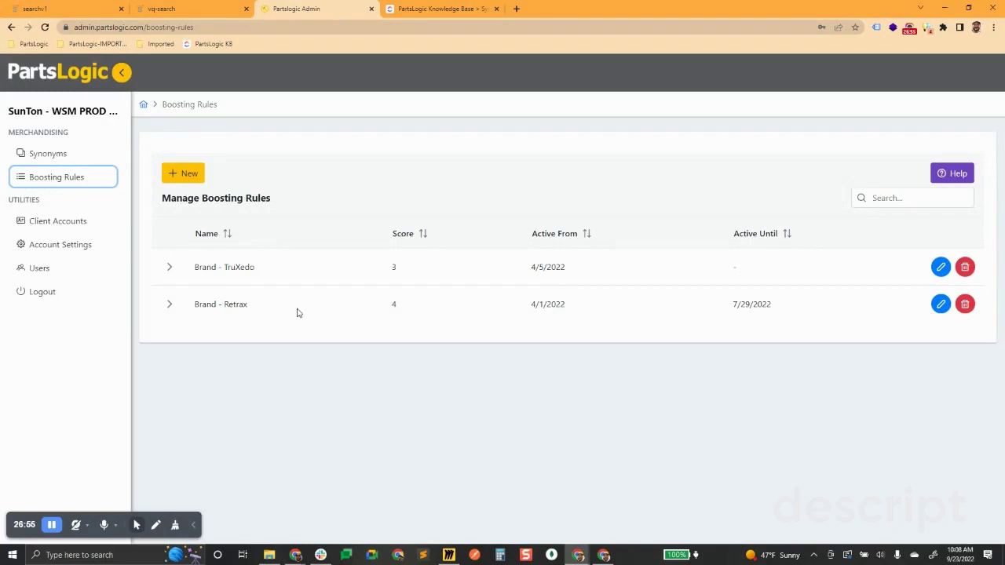
click(169, 267)
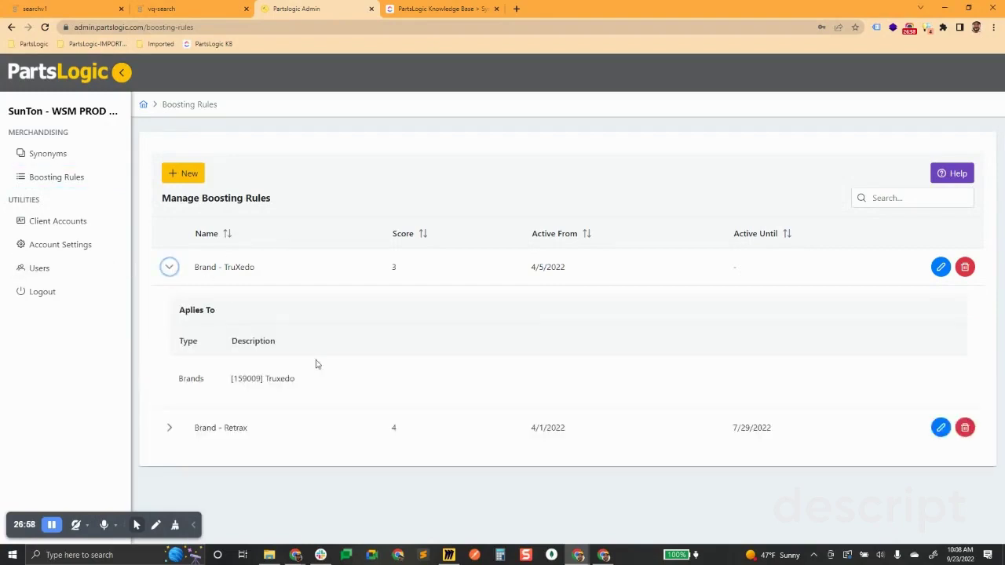
- Open the Brand - TruXedo rule for editing and examine its name, active dates, score, products, brands, categories and price range options
click(941, 267)
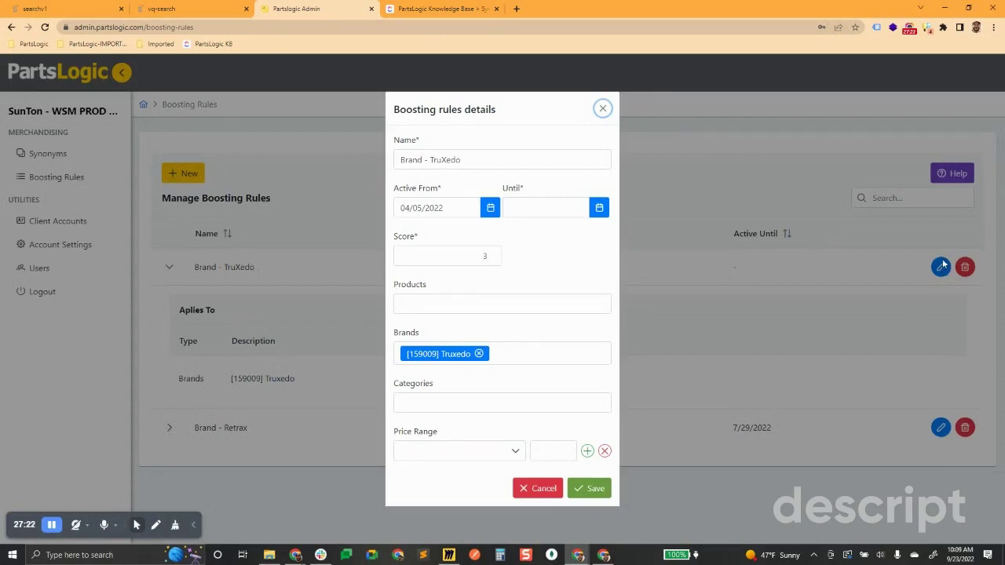
click(470, 164)
key(Tab)
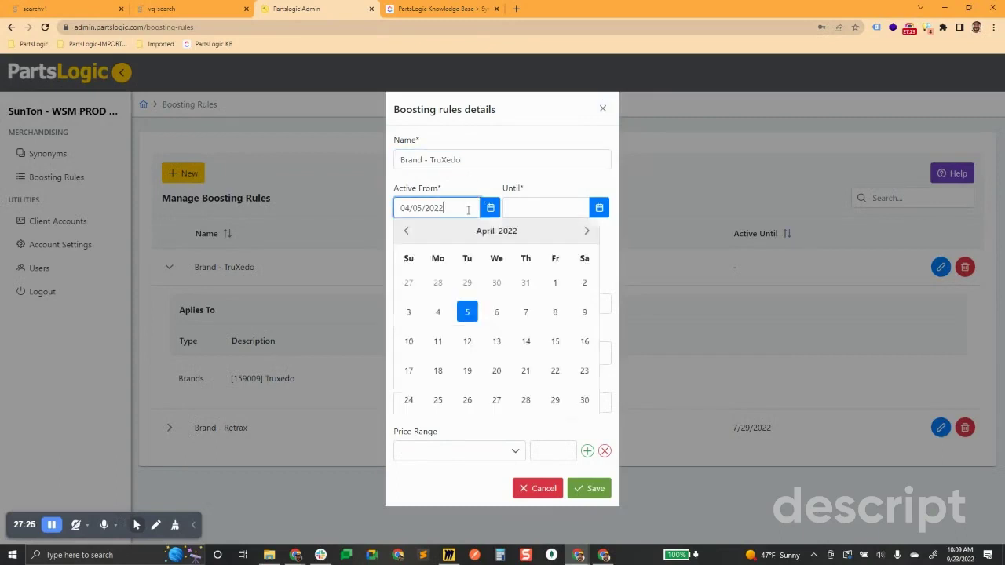
click(562, 184)
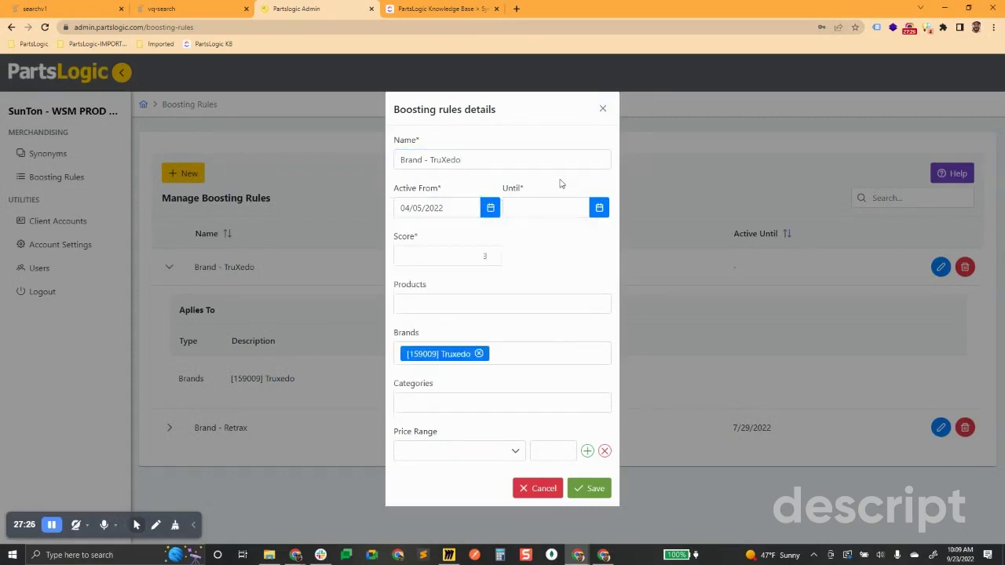
double_click(482, 255)
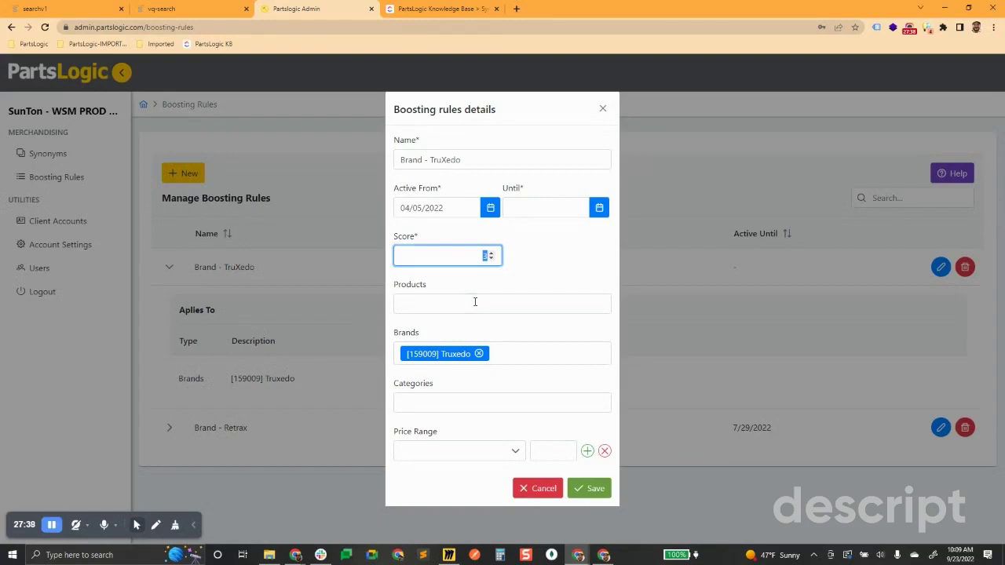
click(475, 302)
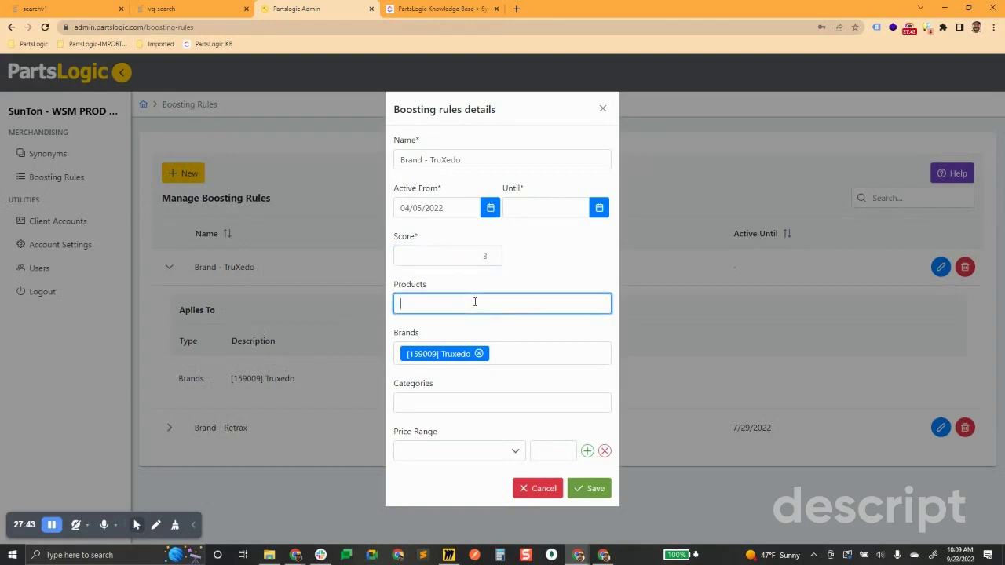
click(520, 359)
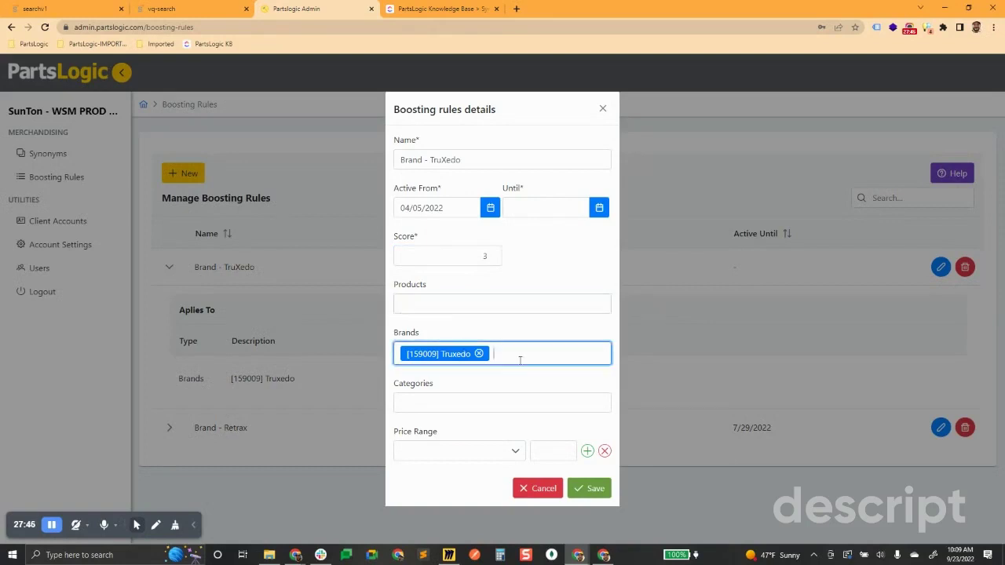
click(513, 401)
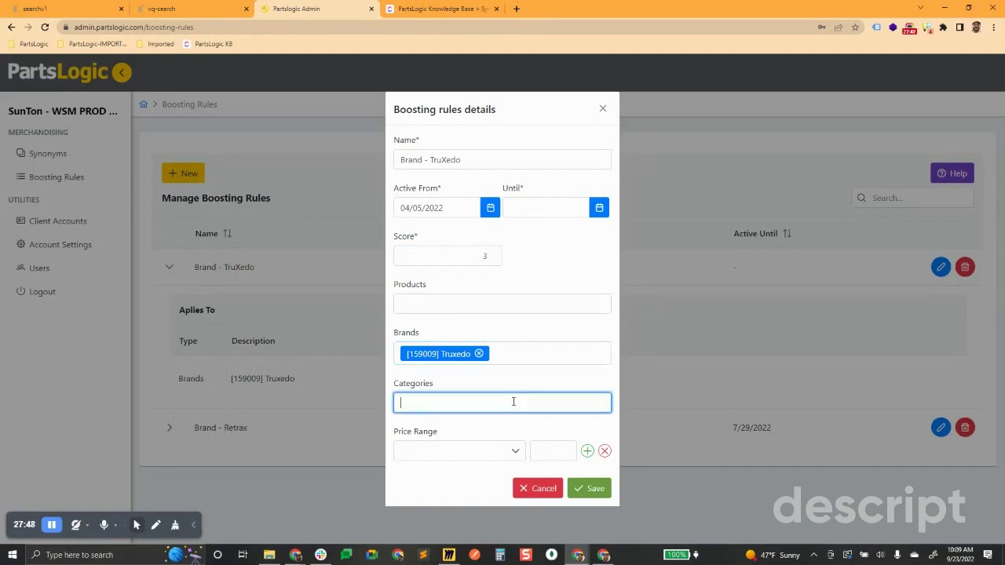
click(510, 451)
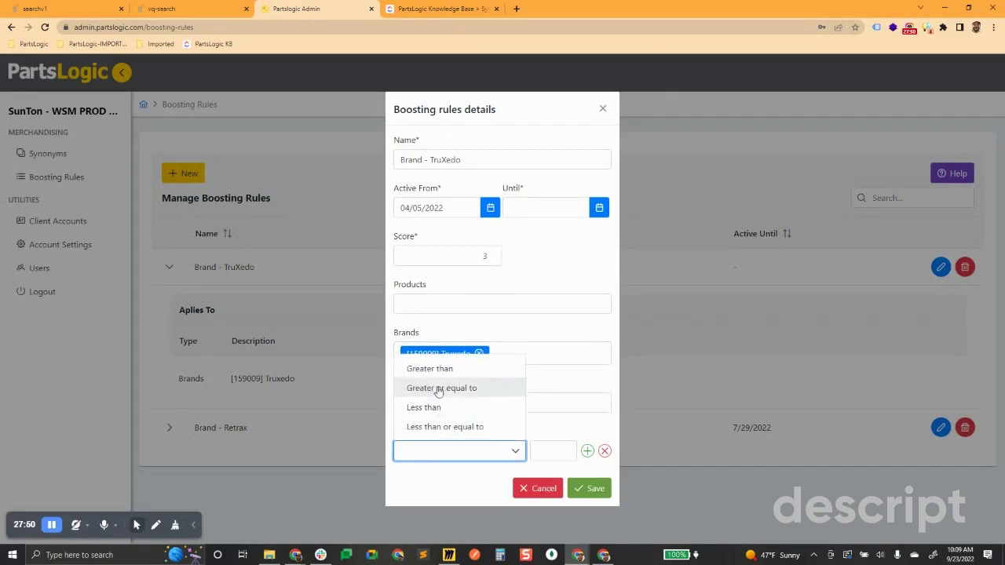
click(474, 483)
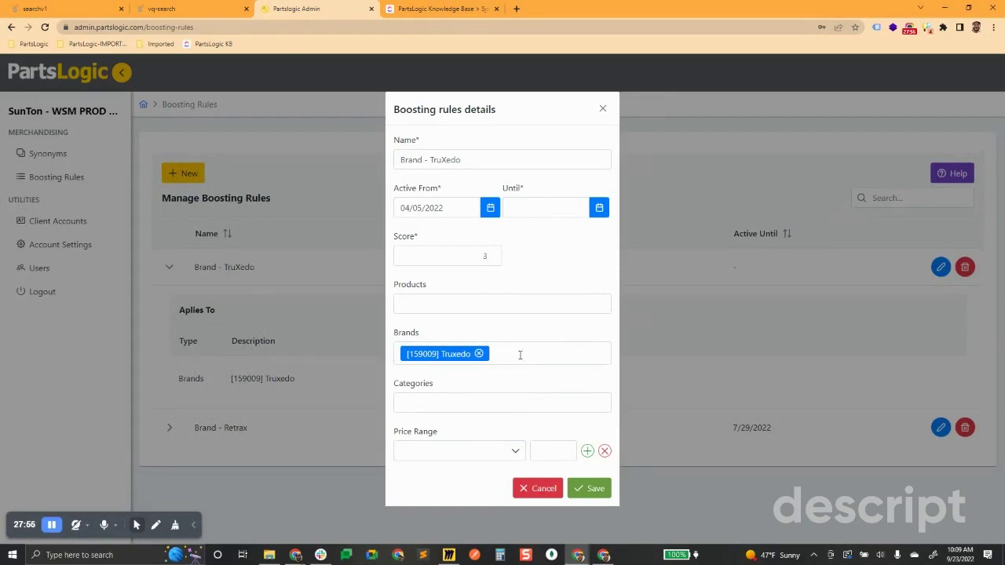
- Add the Hard Rolling Tonneau Covers category to the Brand - TruXedo boosting rule
click(503, 404)
text(rol)
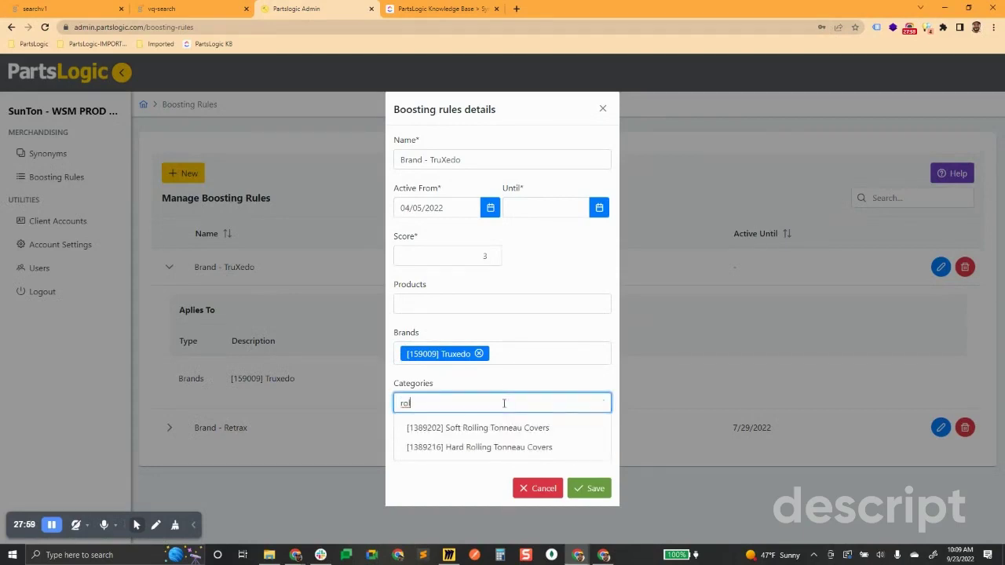
click(504, 447)
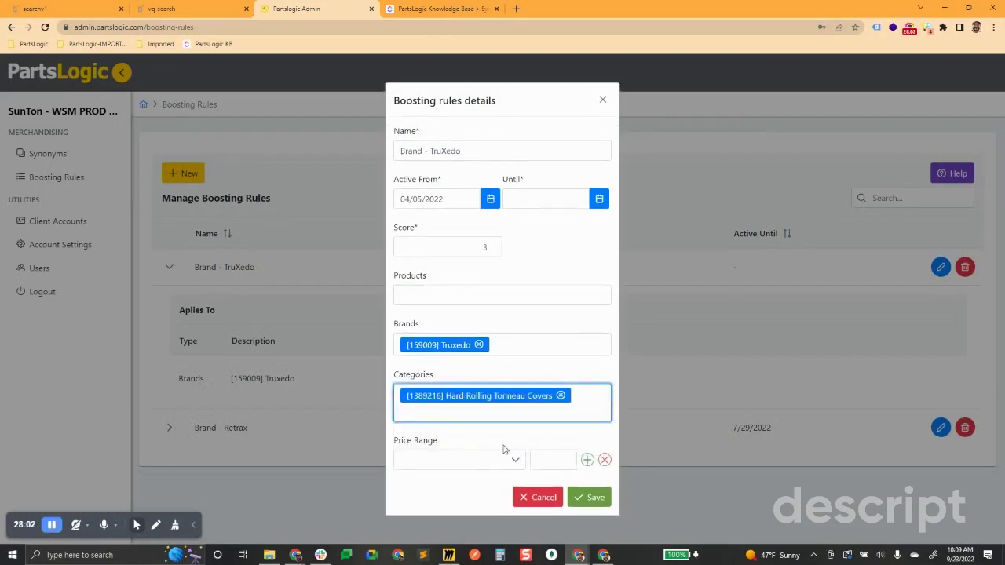
- Set the boosting rule's price range to greater than 500
click(498, 464)
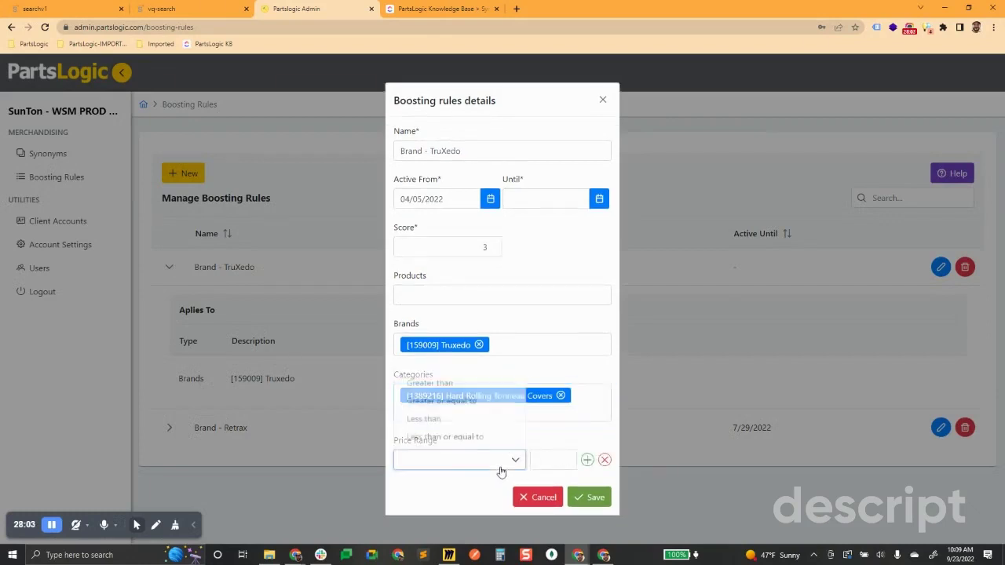
click(434, 378)
click(547, 460)
text(500)
click(489, 482)
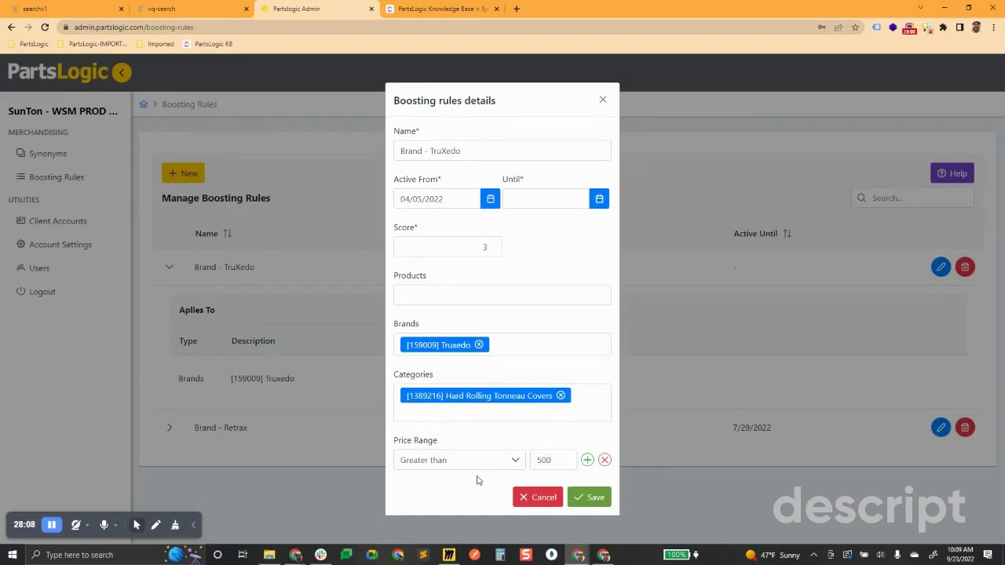